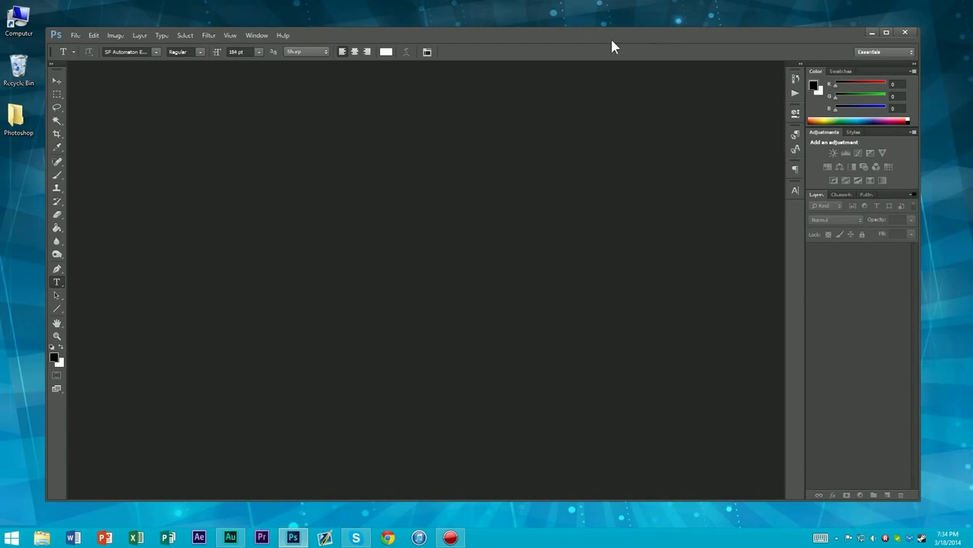
Start setting up a new document and name it ProfilePicture
key(ctrl+n)
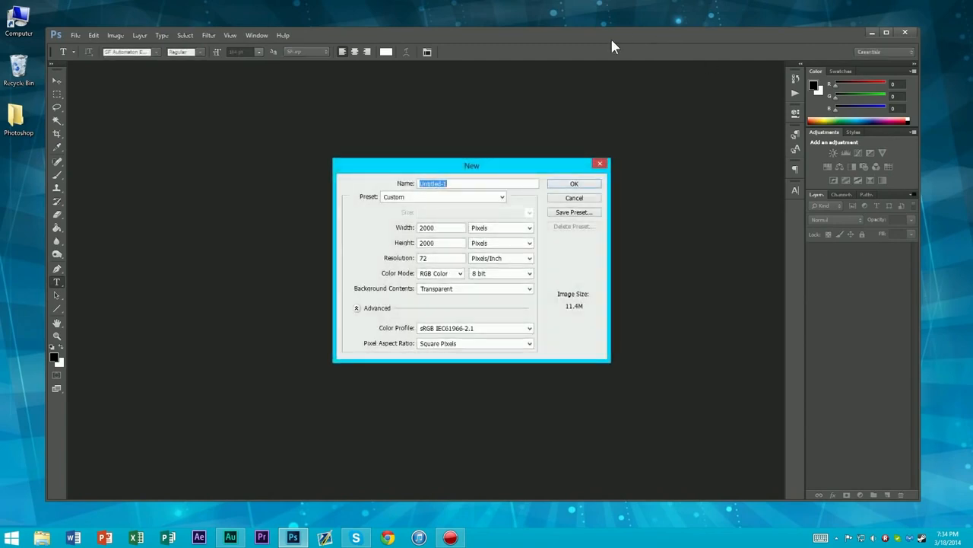
click(597, 165)
click(75, 35)
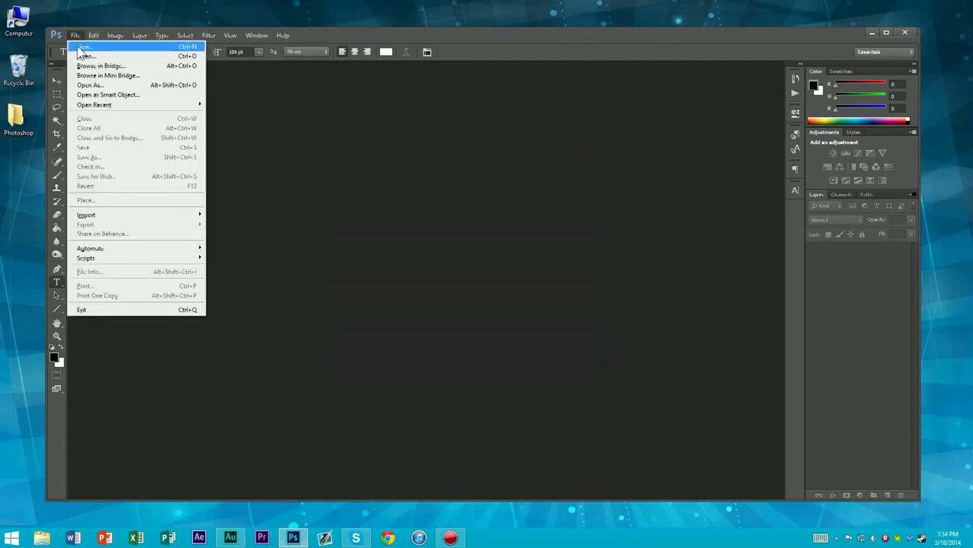
click(83, 54)
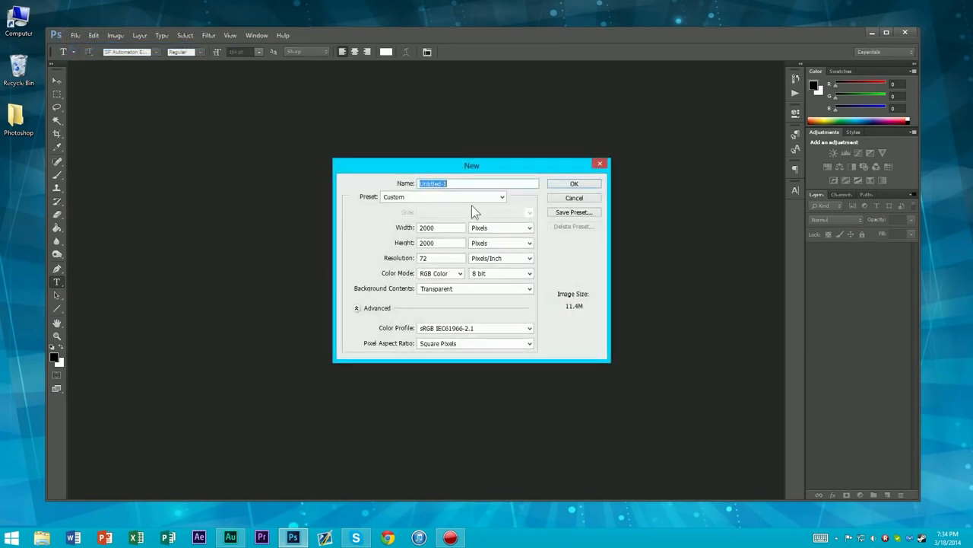
text(ProfilePicture)
Set the new document's width and height to 1000 pixels each
double_click(441, 228)
text(2000)
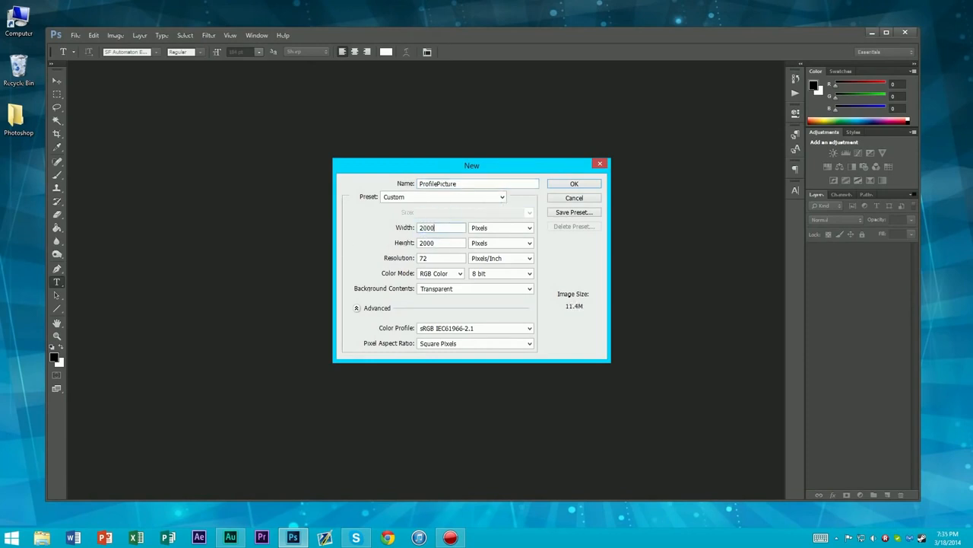
double_click(444, 226)
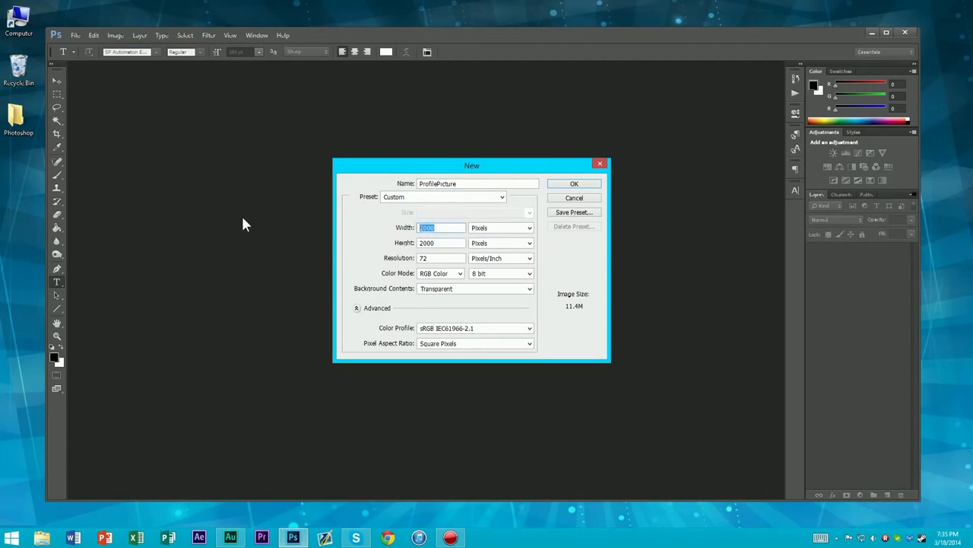
text(1000)
double_click(450, 239)
text(1000)
Set the width and height to 2000 pixels each and create the ProfilePicture document
double_click(448, 227)
text(2000)
double_click(420, 241)
text(2000)
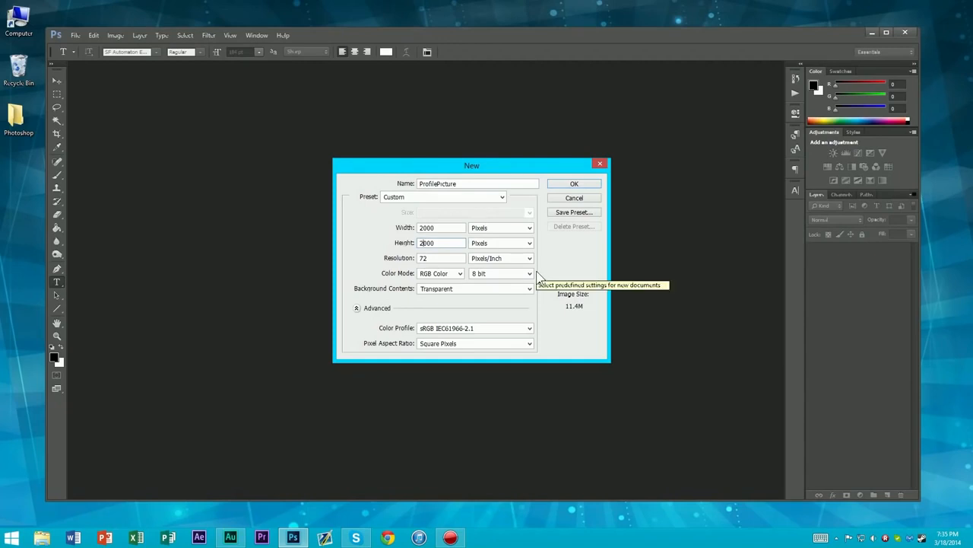
drag(461, 228, 358, 253)
drag(438, 226, 403, 238)
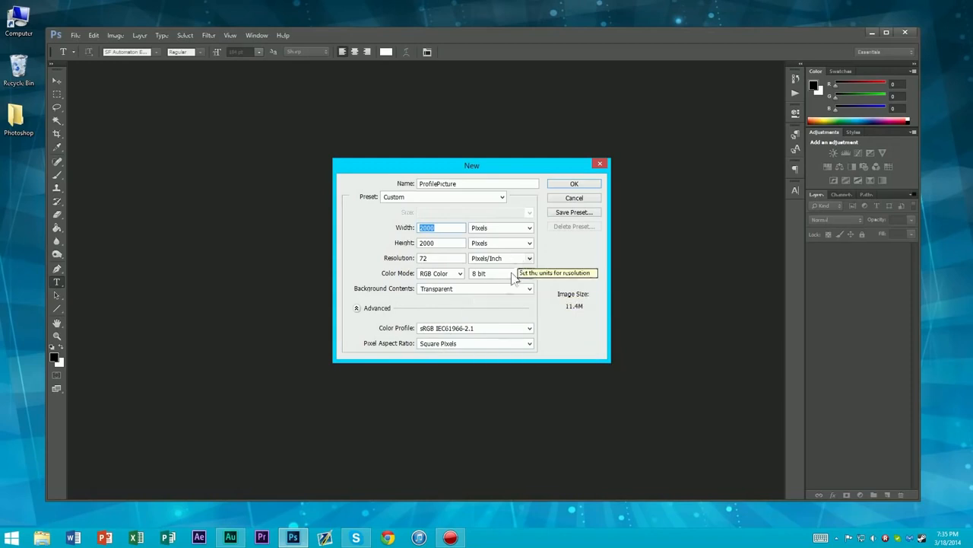
click(572, 184)
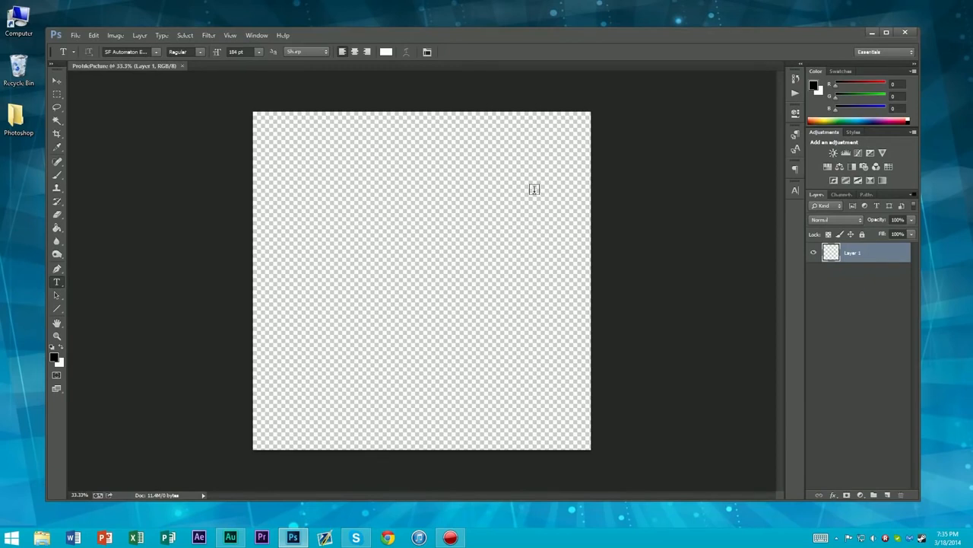
click(362, 201)
key(Escape)
click(56, 79)
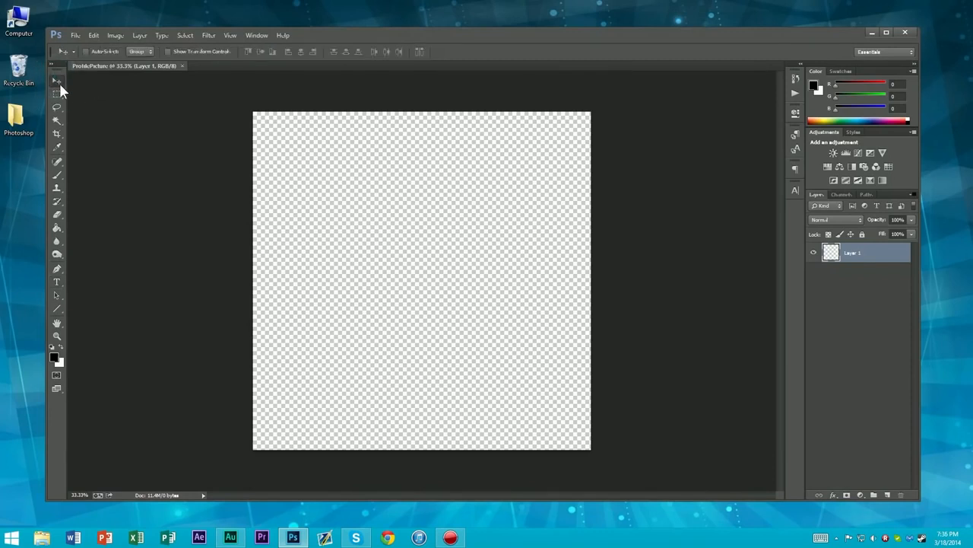
mouse_move(357, 165)
mouse_down()
mouse_move(489, 215)
mouse_move(368, 179)
mouse_up()
click(58, 92)
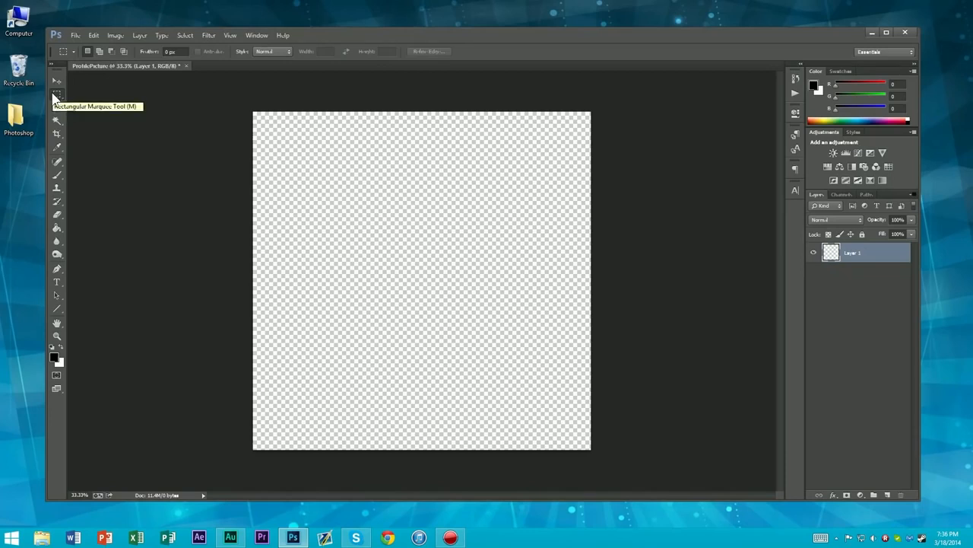
key(v)
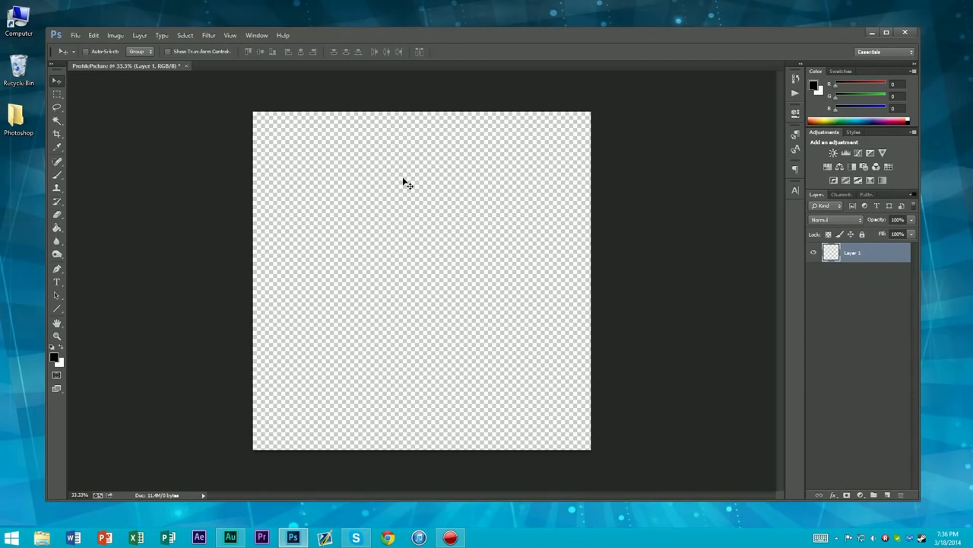
key(m)
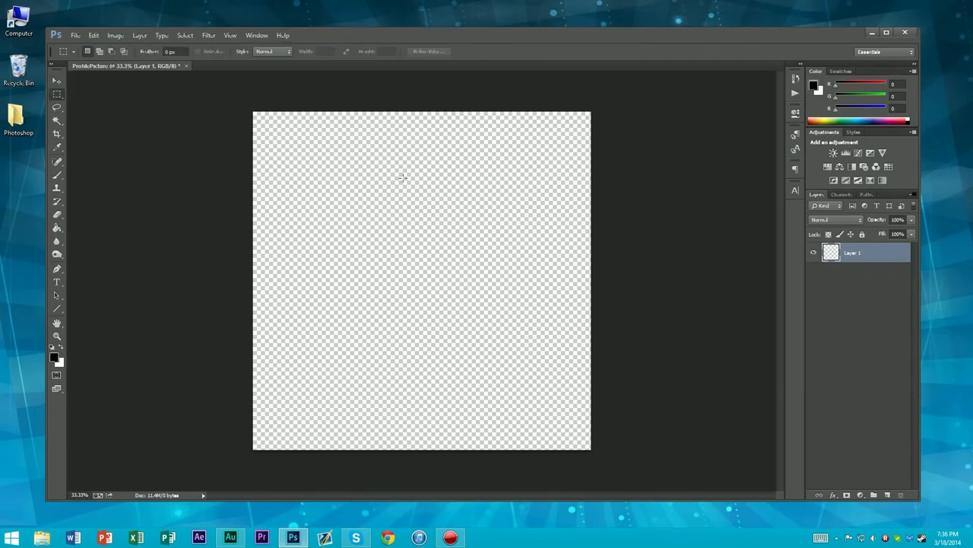
Try filling the empty layer with black using the Paint Bucket tool, and undo the fill
click(58, 228)
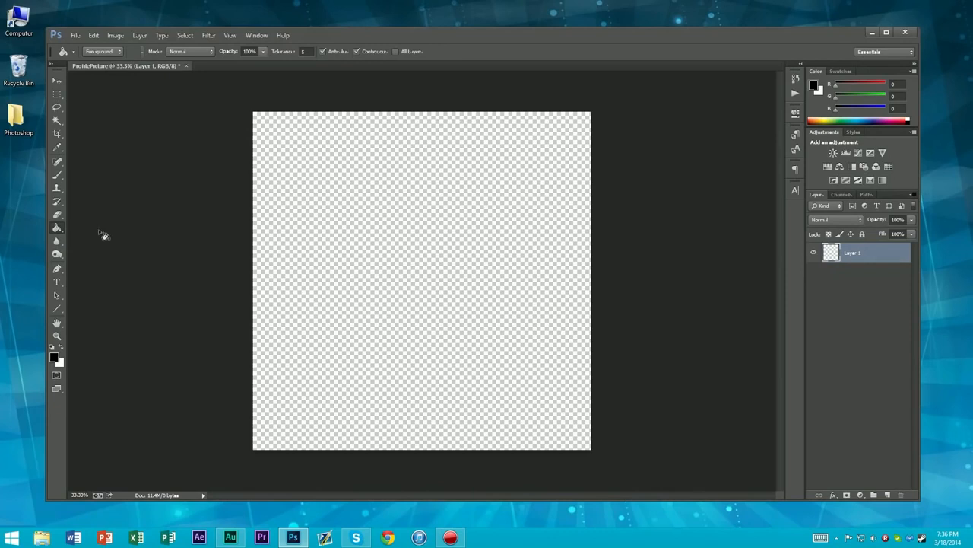
click(430, 220)
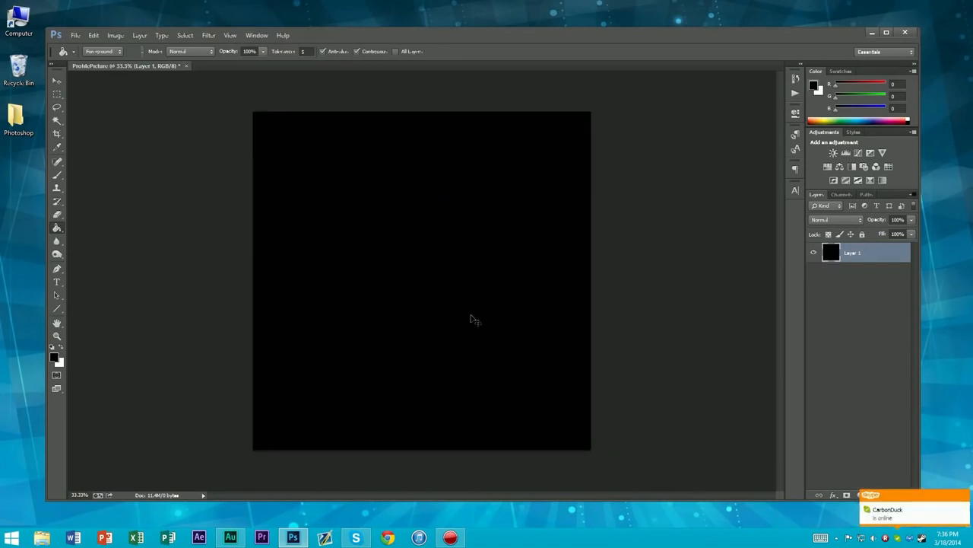
key(ctrl+z)
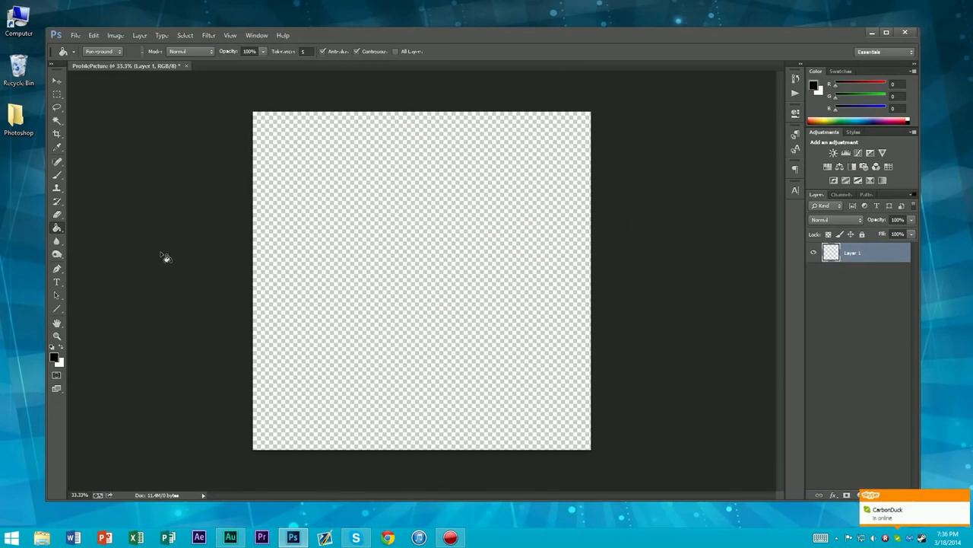
key(v)
key(g)
Practise with the Pen tool by drawing a spiralling path of curved and straight segments across the canvas, and delete the path
click(57, 270)
click(307, 181)
drag(308, 320, 324, 341)
drag(445, 383, 502, 378)
mouse_move(517, 262)
mouse_down()
mouse_move(501, 223)
mouse_move(561, 316)
mouse_up()
drag(464, 186, 451, 181)
drag(371, 175, 370, 186)
drag(367, 255, 375, 276)
drag(449, 241, 482, 244)
click(406, 232)
drag(422, 282, 424, 294)
click(428, 325)
click(355, 318)
click(325, 254)
click(340, 176)
ctrl+click(403, 135)
drag(488, 147, 504, 173)
click(527, 224)
drag(551, 324, 552, 333)
click(534, 414)
click(455, 418)
click(345, 416)
click(289, 377)
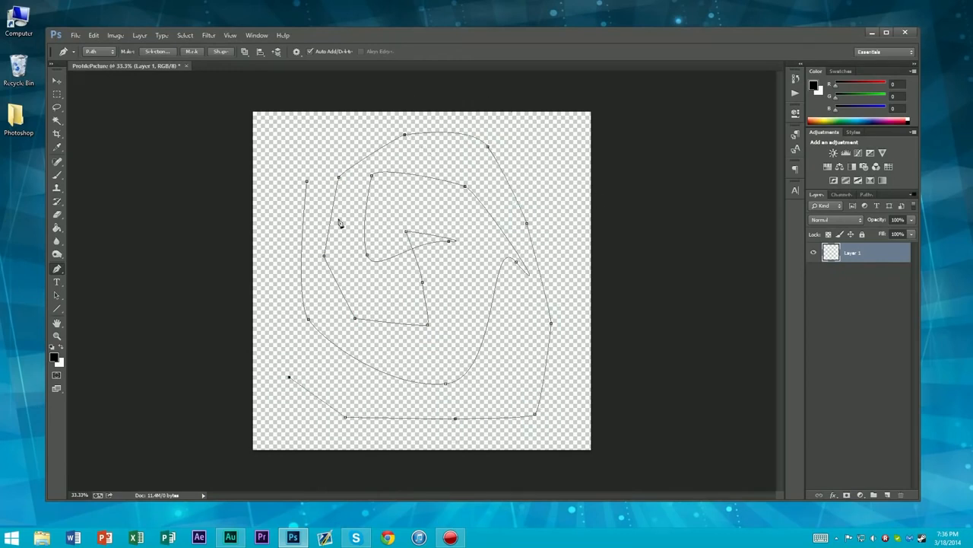
click(280, 251)
drag(280, 174, 278, 143)
click(308, 159)
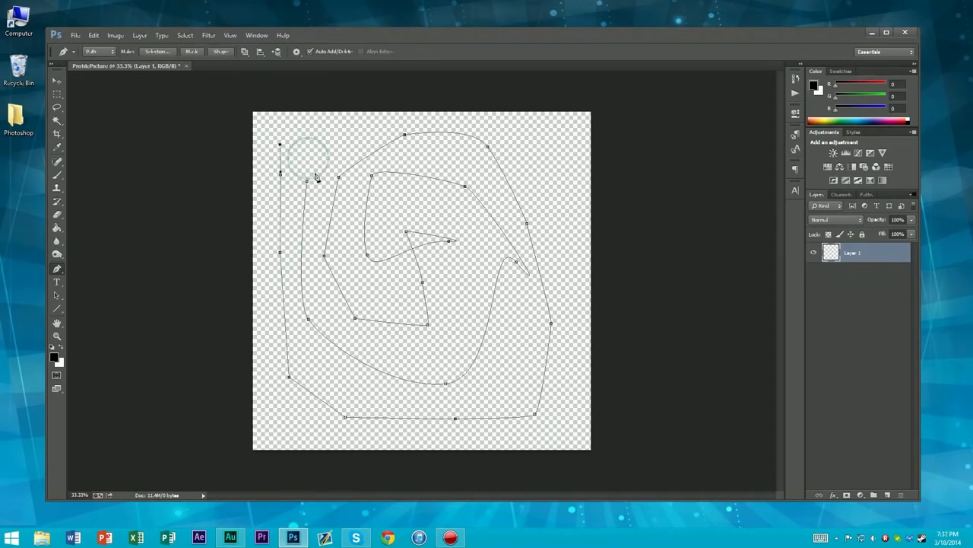
key(BackSpace)
key(BackSpace)
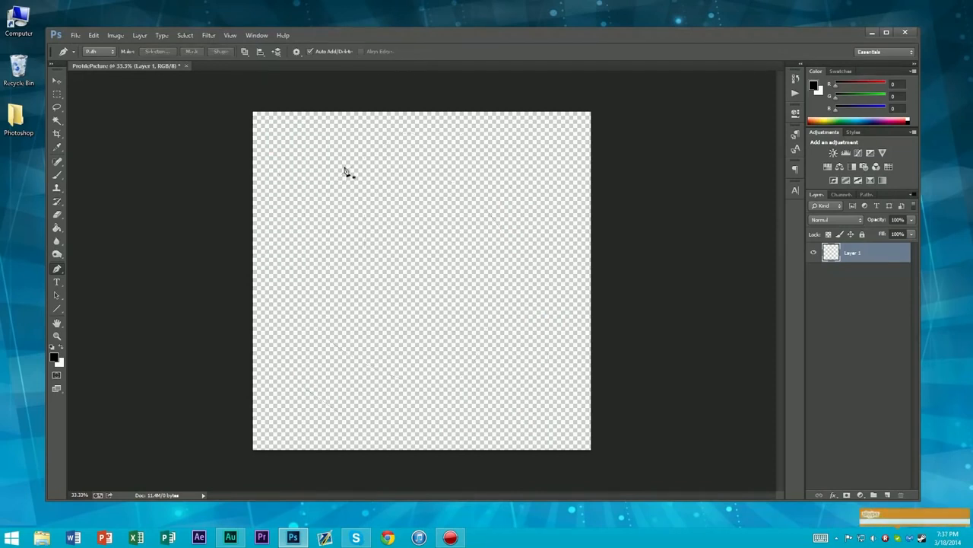
Place five Pen tool anchors outlining an unclosed four-sided path, and undo them back to the first anchor
click(325, 201)
click(339, 305)
click(473, 319)
click(467, 212)
click(367, 201)
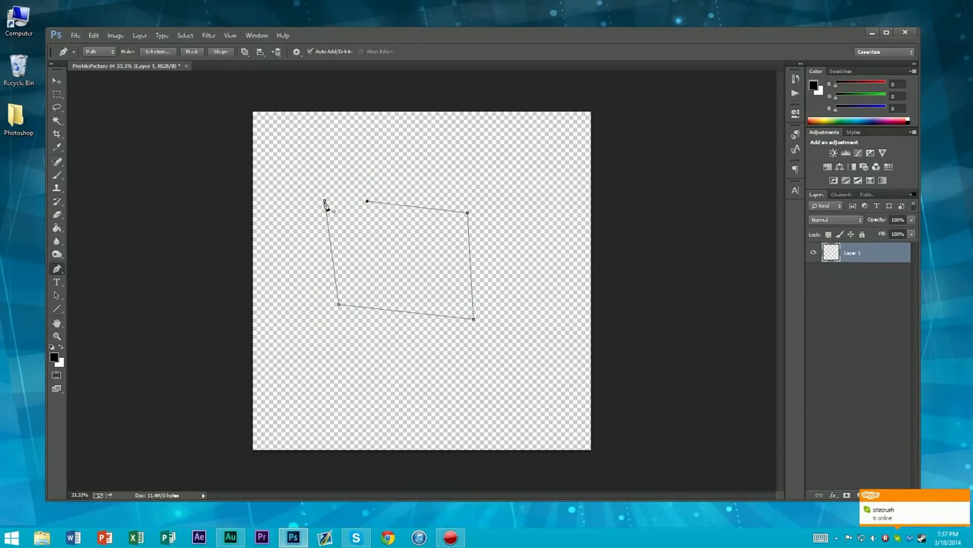
key(ctrl+alt+z)
key(ctrl+alt+z)
key(ctrl+alt+z)
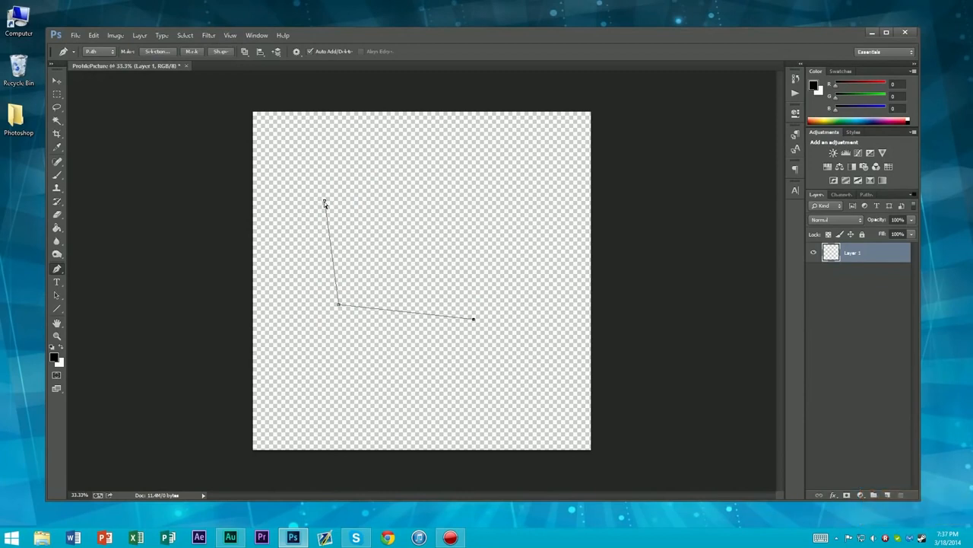
key(ctrl+alt+z)
Complete a closed four-sided path from the existing anchor with the Pen tool, and undo the entire path
click(341, 284)
click(455, 289)
click(445, 210)
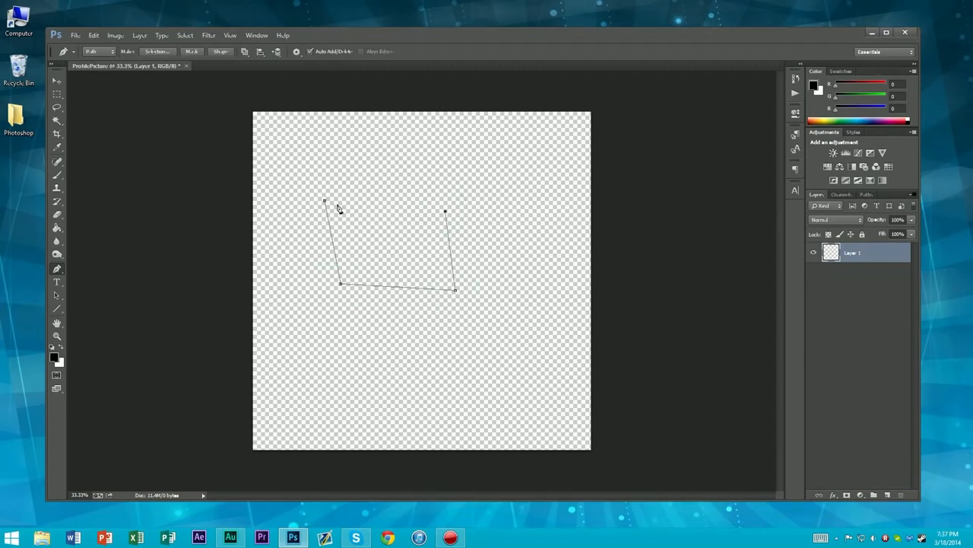
click(325, 201)
key(ctrl+z)
key(ctrl+alt+z)
key(ctrl+alt+z)
key(ctrl+alt+z)
key(ctrl+alt+z)
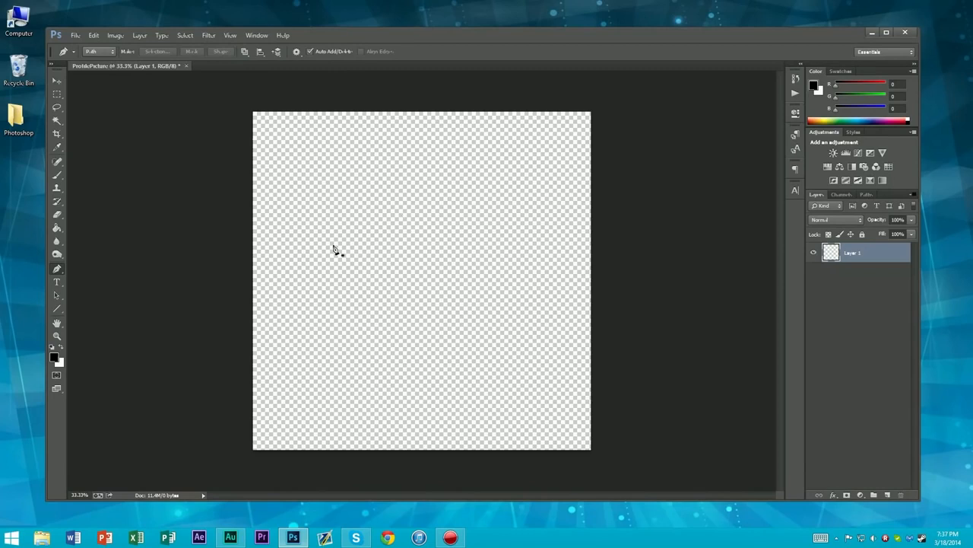
Draw a larger closed four-sided Pen path with a slanted left side, and undo all of its anchors
click(327, 193)
click(413, 356)
click(533, 343)
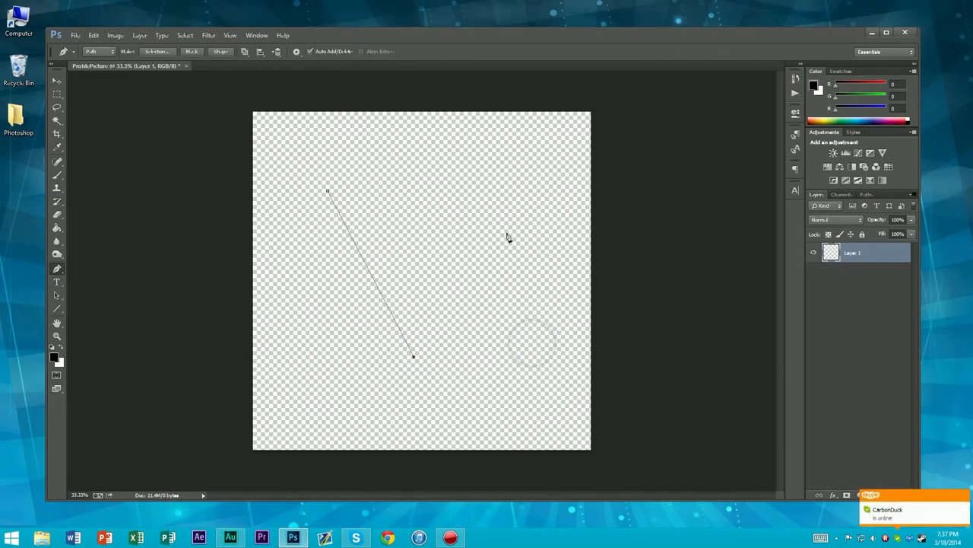
click(506, 197)
click(327, 191)
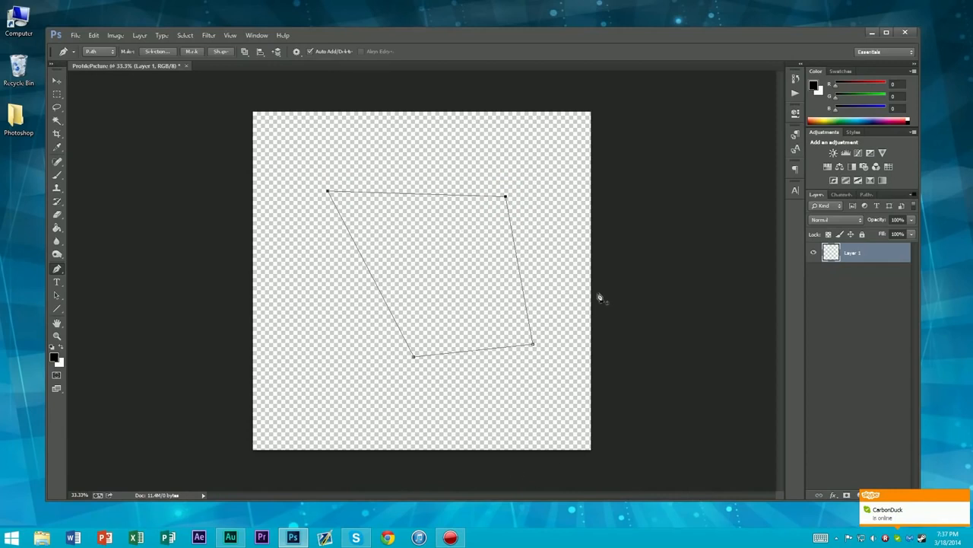
key(ctrl+alt+z)
key(ctrl+alt+z)
key(ctrl+alt+z)
key(ctrl+alt+z)
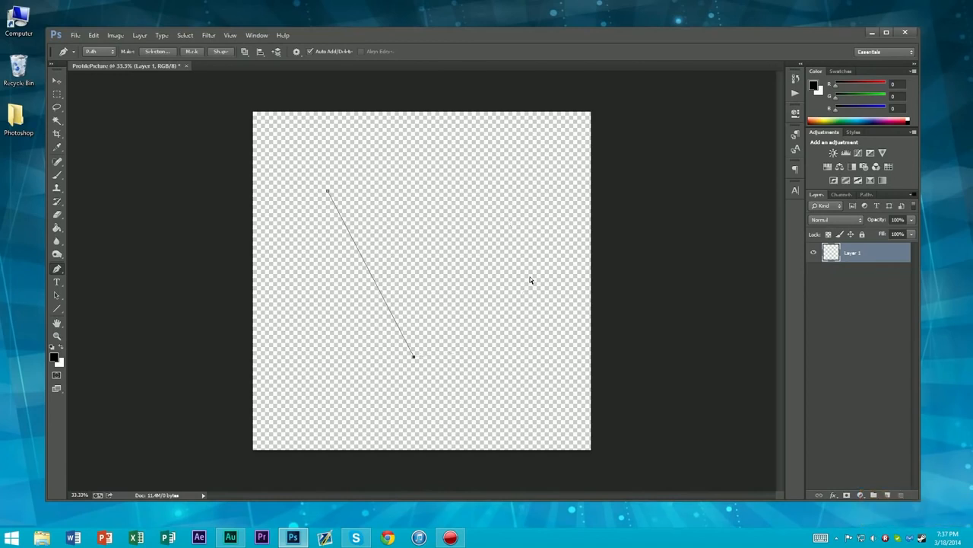
key(ctrl+alt+z)
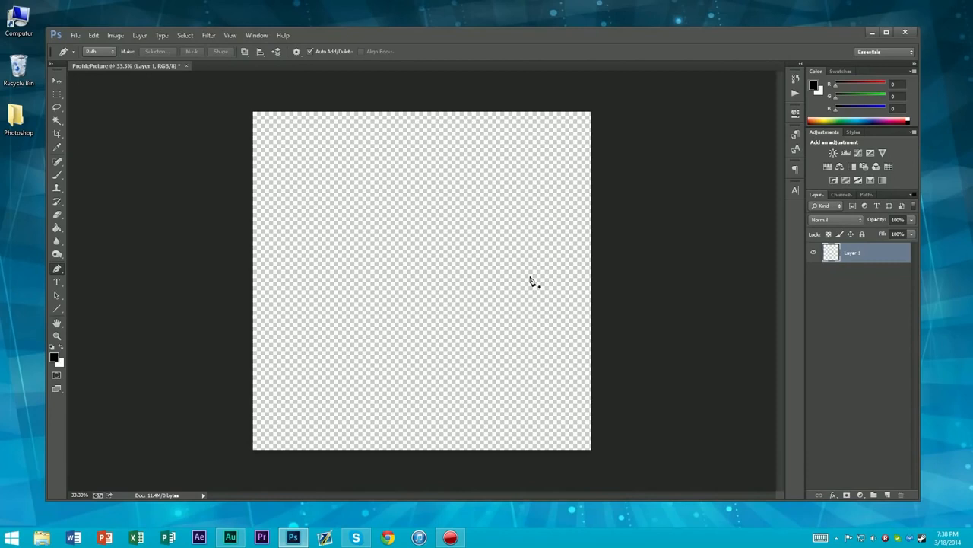
Deselect Layer 1 so that no layer is active
double_click(852, 255)
double_click(855, 253)
click(856, 283)
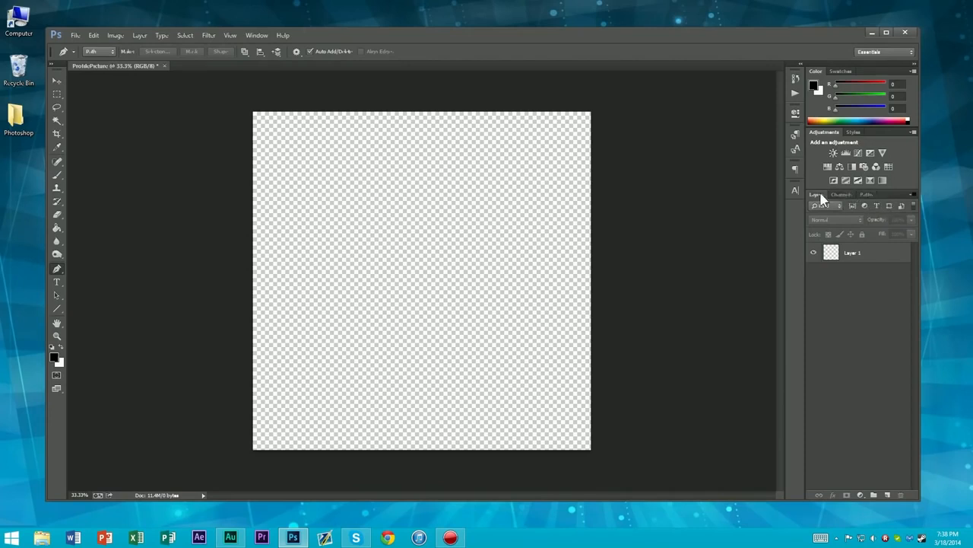
click(867, 194)
click(816, 194)
Draw a closed, roughly rectangular Pen path over the upper canvas, nudging its anchors to keep the sides straight
click(293, 146)
click(285, 376)
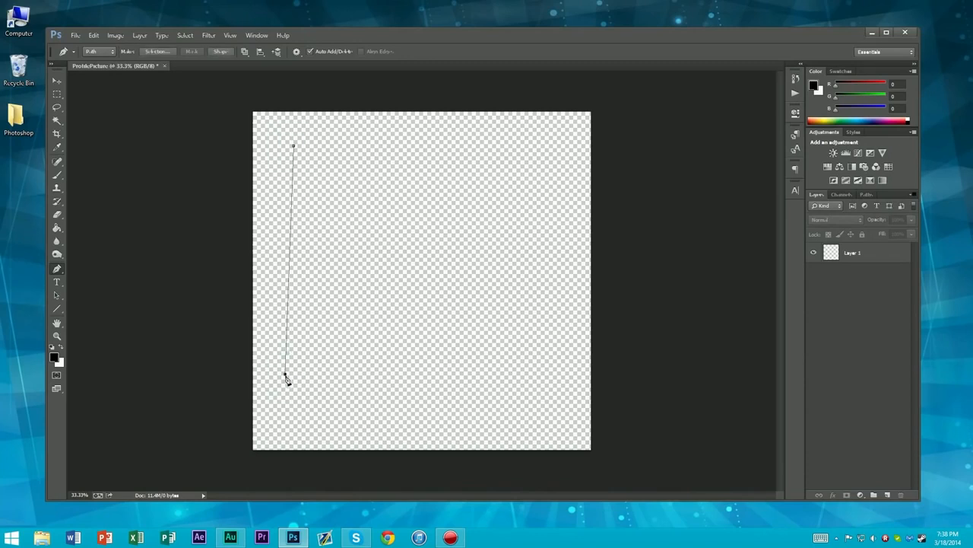
mouse_move(284, 376)
mouse_down()
mouse_move(378, 358)
mouse_move(271, 363)
mouse_move(264, 345)
mouse_move(339, 345)
mouse_move(282, 363)
mouse_move(294, 363)
mouse_up()
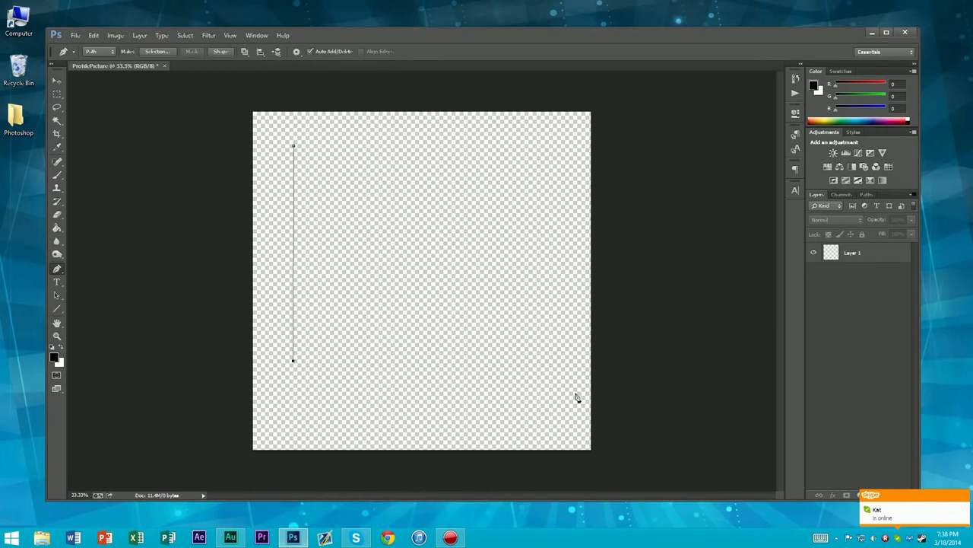
click(549, 366)
drag(549, 365, 542, 364)
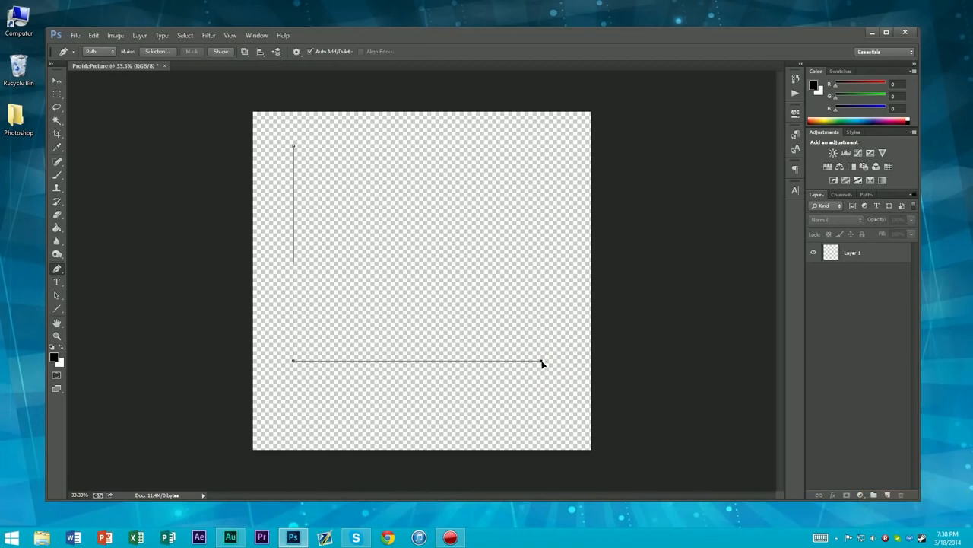
click(540, 145)
drag(540, 145, 541, 145)
click(294, 146)
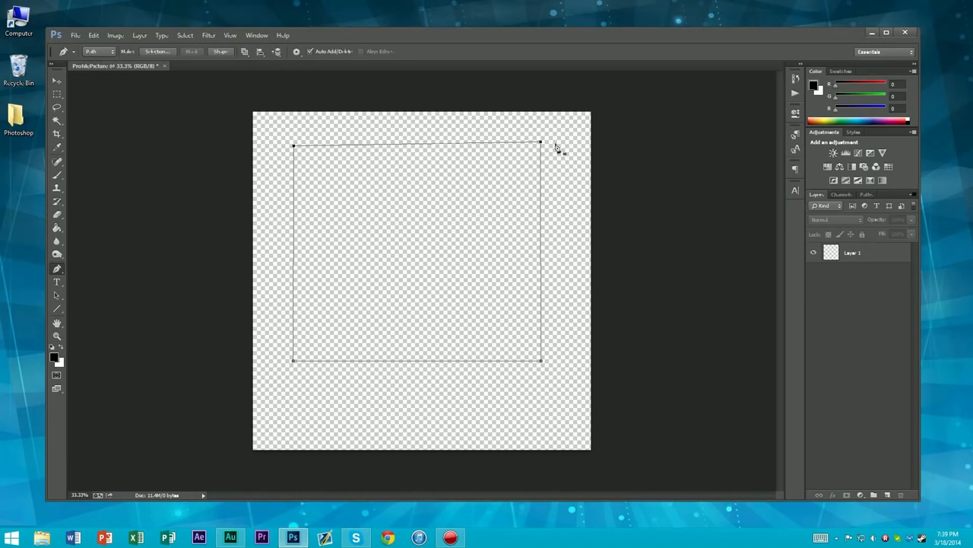
Move the path's upper-right anchor down slightly to level the rectangle's top edge with the upper-left anchor
drag(542, 144, 546, 150)
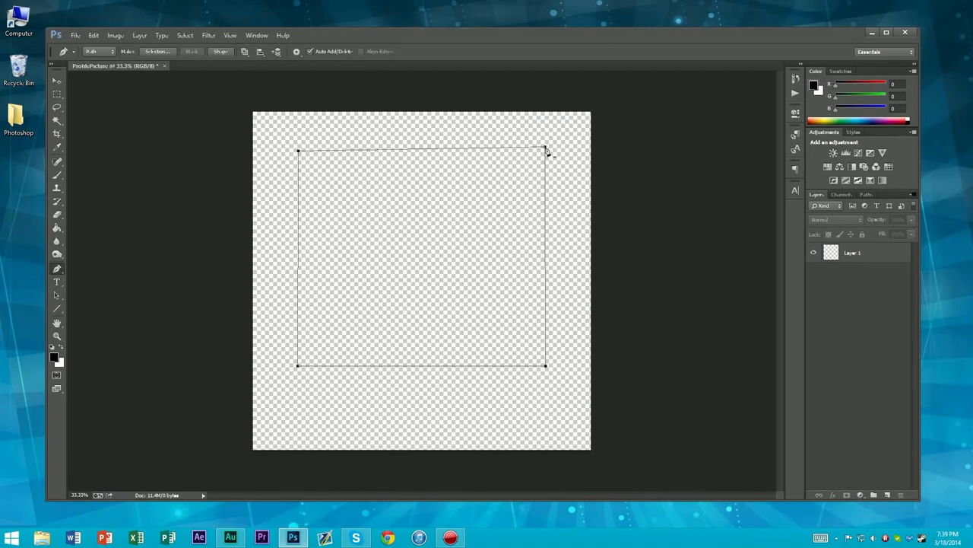
key(ctrl+z)
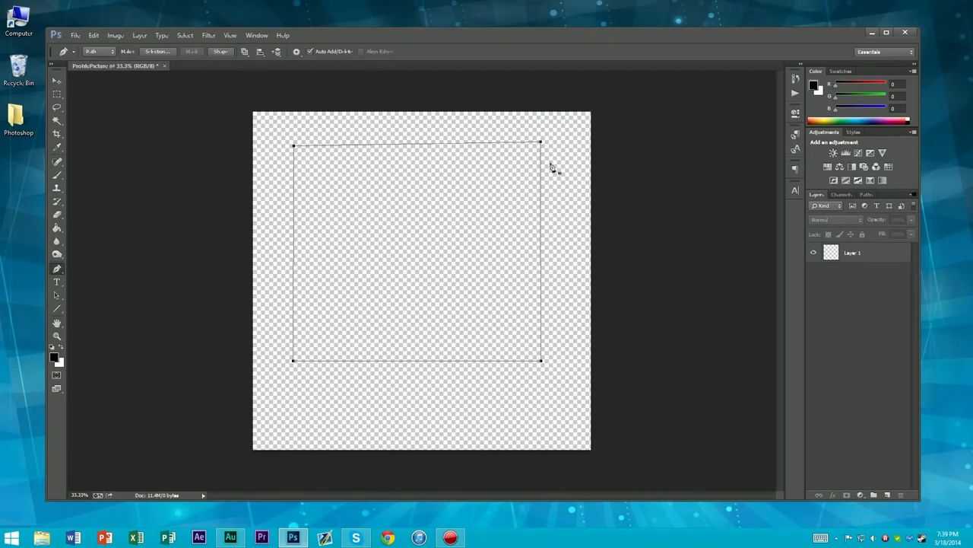
click(416, 144)
click(416, 144)
drag(542, 142, 542, 146)
drag(542, 146, 540, 146)
Try to curve the rectangular path's two right corners by pulling short direction handles from the anchors, and undo both changes
drag(541, 362, 547, 355)
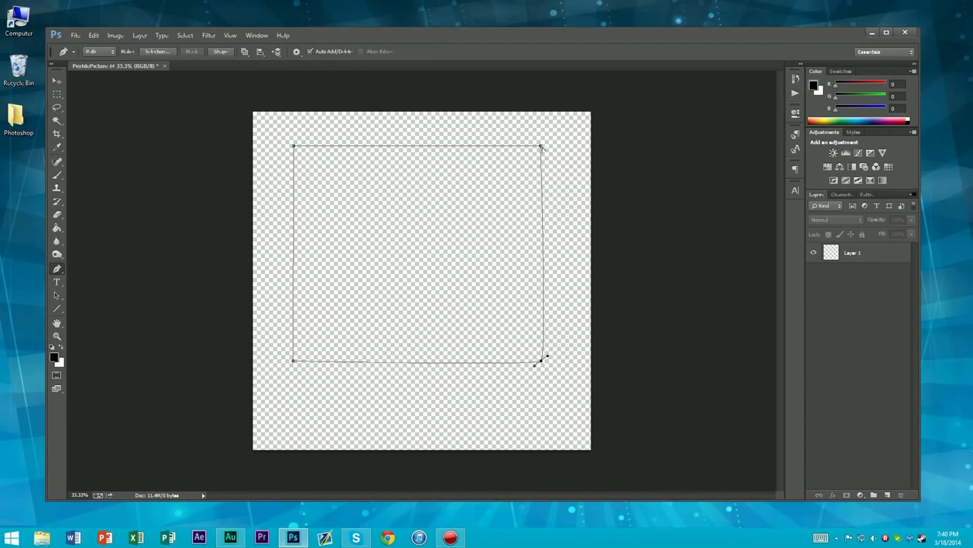
mouse_move(541, 146)
mouse_down()
mouse_move(546, 152)
mouse_move(536, 138)
mouse_up()
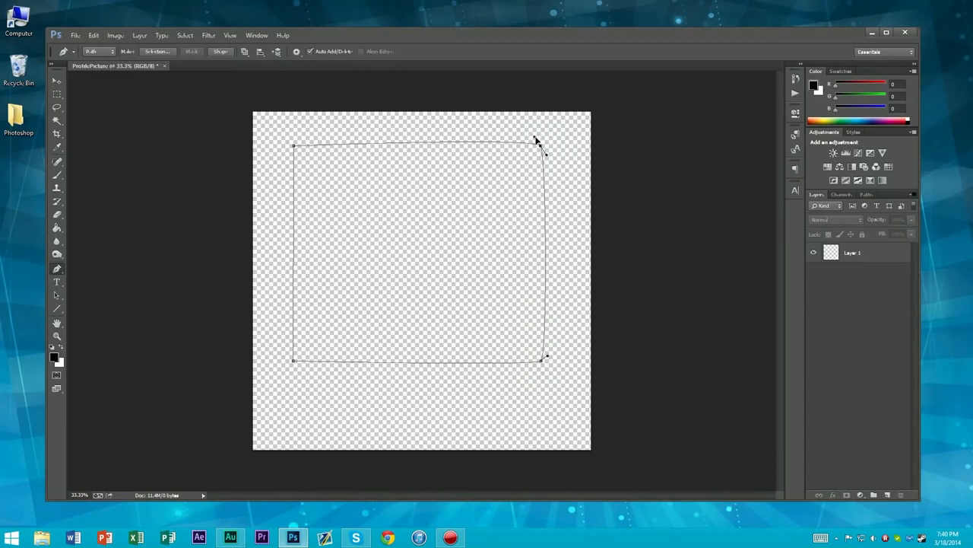
key(ctrl+alt+z)
key(ctrl+alt+z)
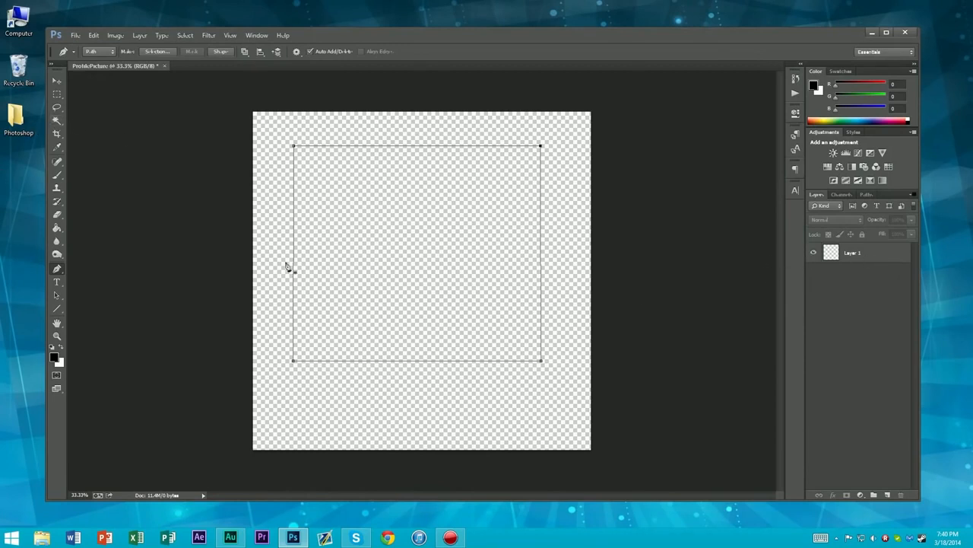
Draw a curved two-anchor Pen path across the inside of the rectangle, and undo its anchors
drag(360, 278, 389, 393)
drag(460, 307, 521, 243)
key(ctrl+alt+z)
key(ctrl+alt+z)
key(ctrl+alt+z)
key(ctrl+alt+z)
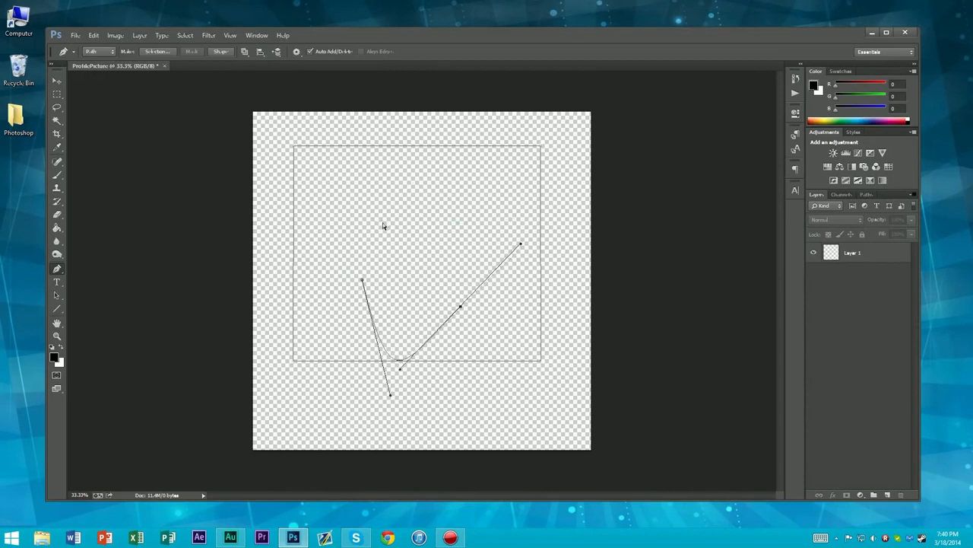
key(alt)
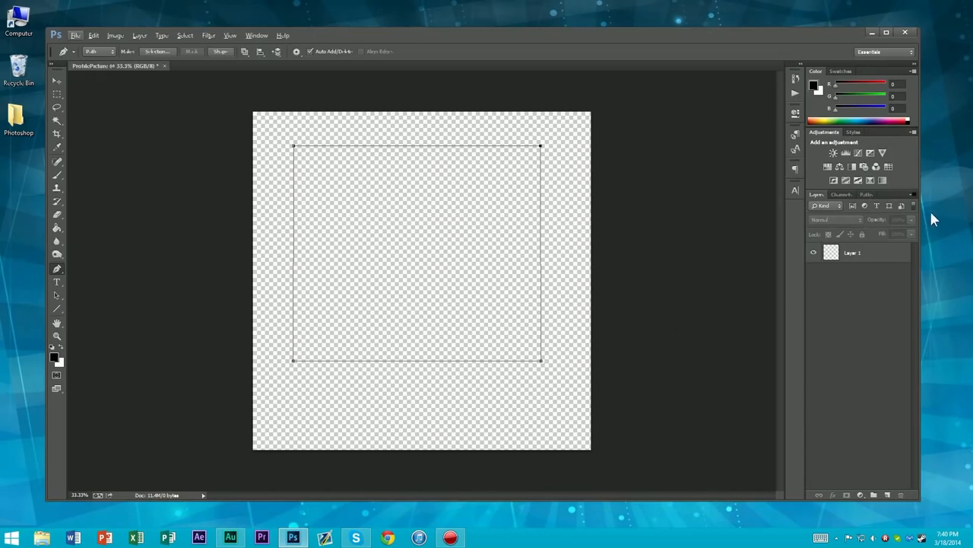
Examine the document's layer and path lists and the commands available for the Work Path while no layer is active
click(864, 194)
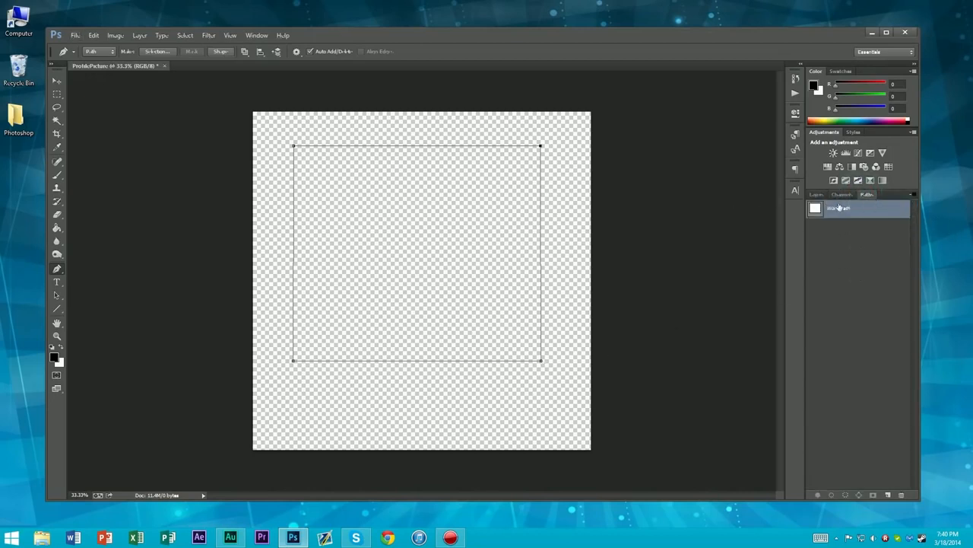
click(817, 195)
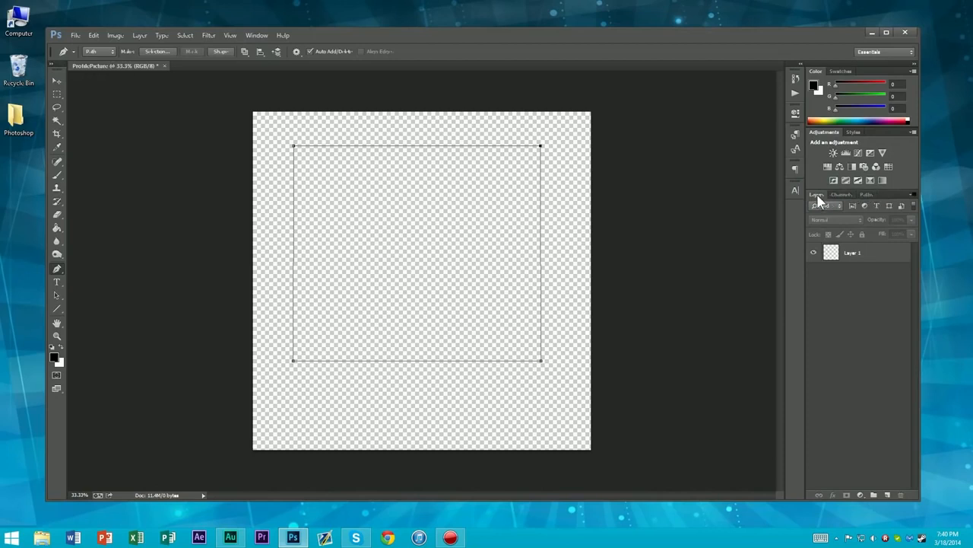
click(866, 194)
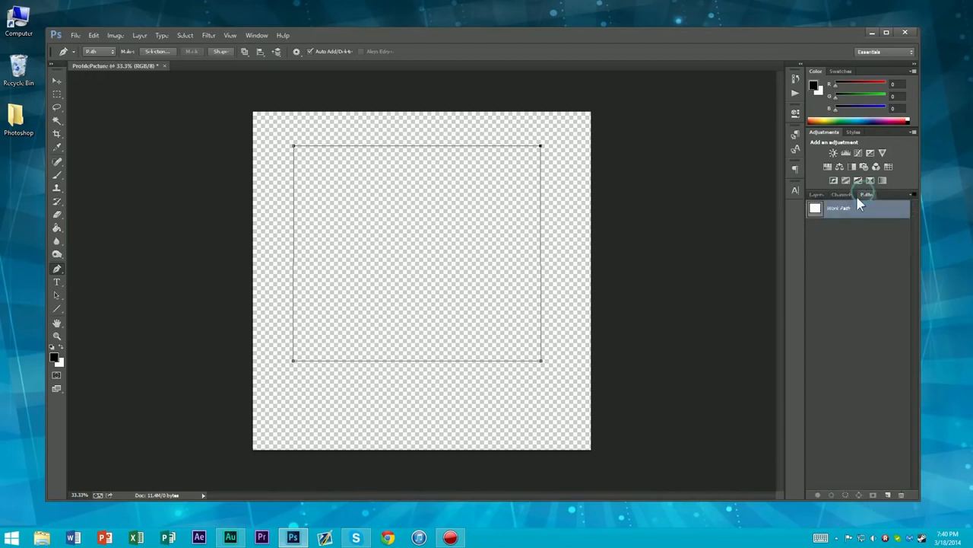
click(816, 195)
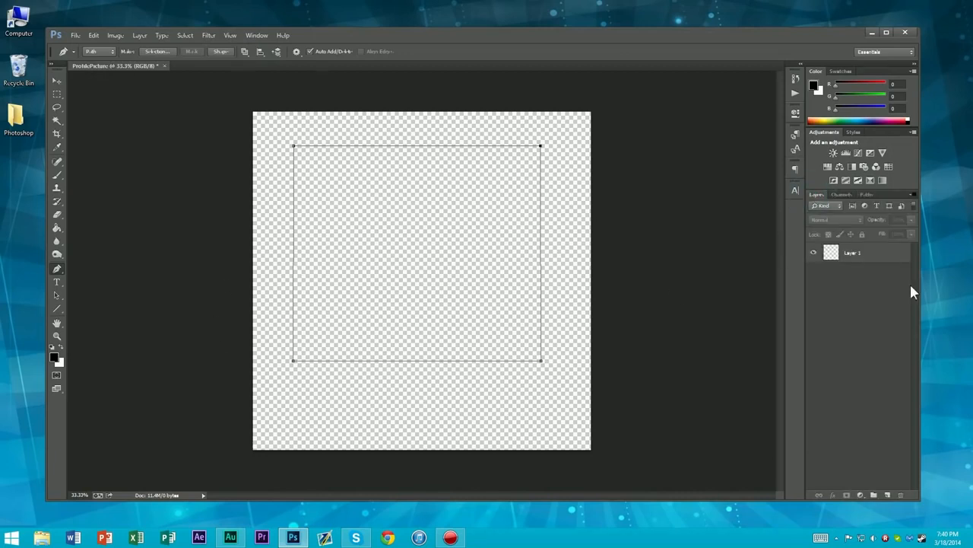
click(866, 195)
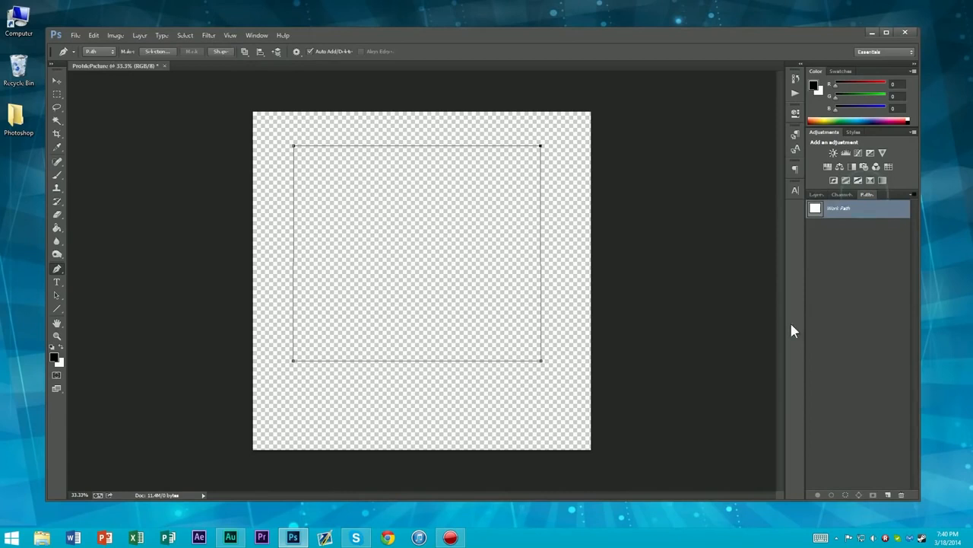
right_click(841, 213)
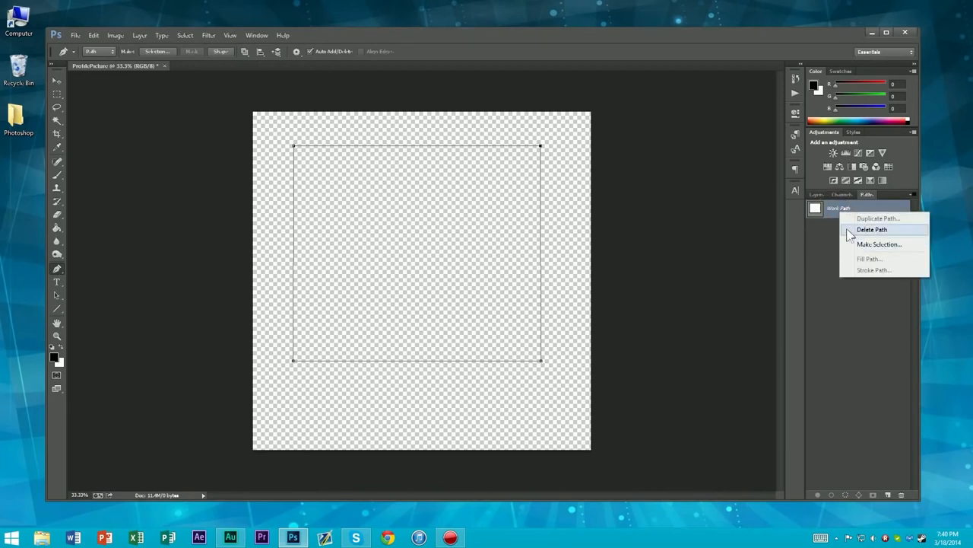
click(821, 207)
right_click(835, 211)
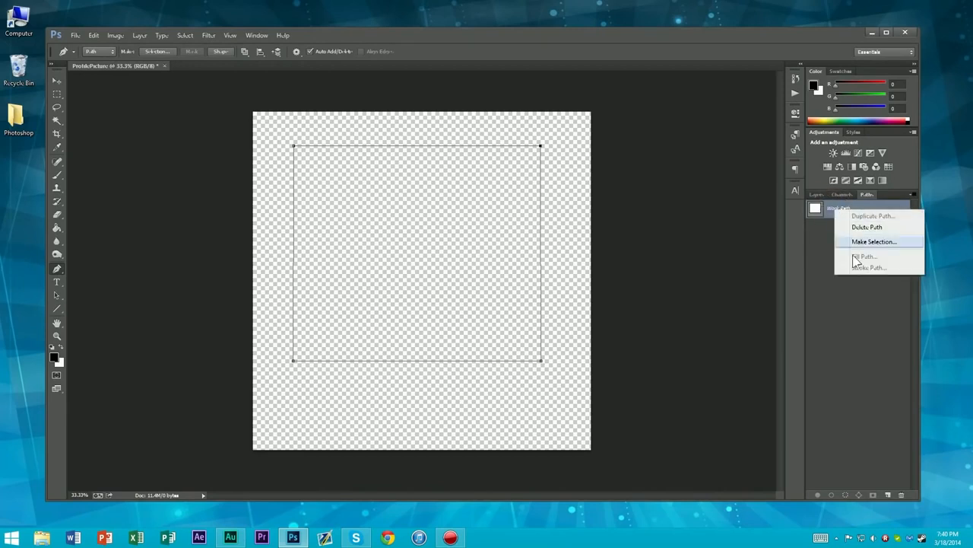
click(826, 200)
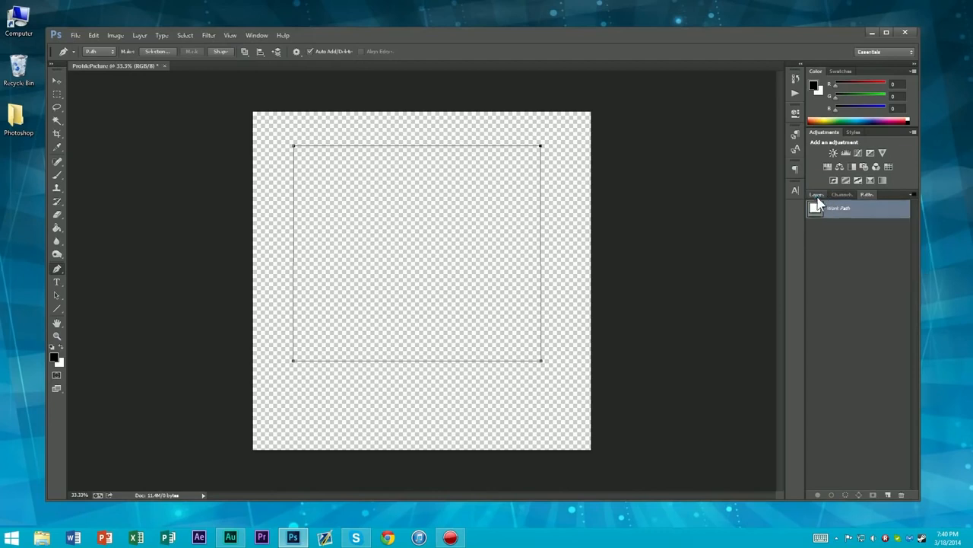
Rename Layer 1 as Head_Outline, leaving it as the active layer
click(816, 194)
double_click(851, 254)
text(Head_Outline)
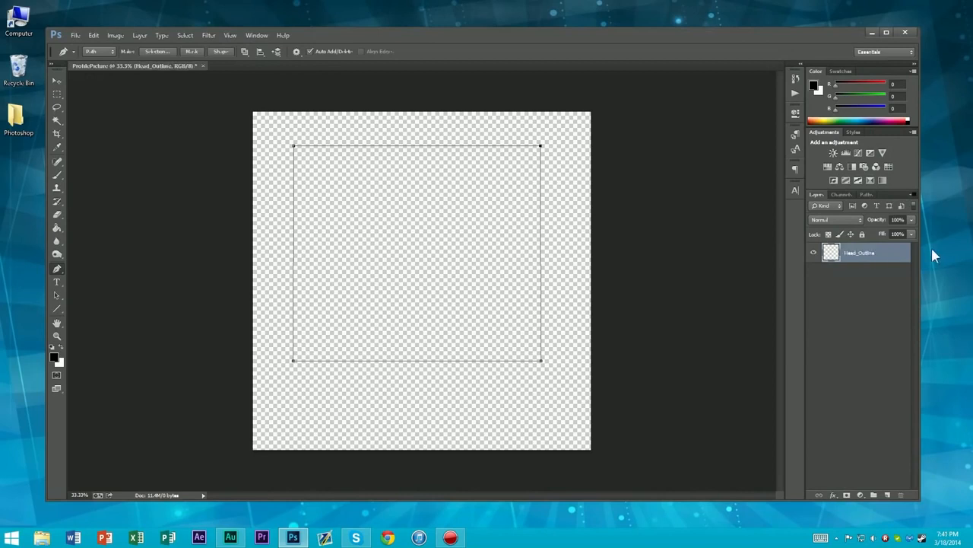
Open the Stroke Path settings for the Work Path with Brush as the tool, and cancel without stroking
click(864, 194)
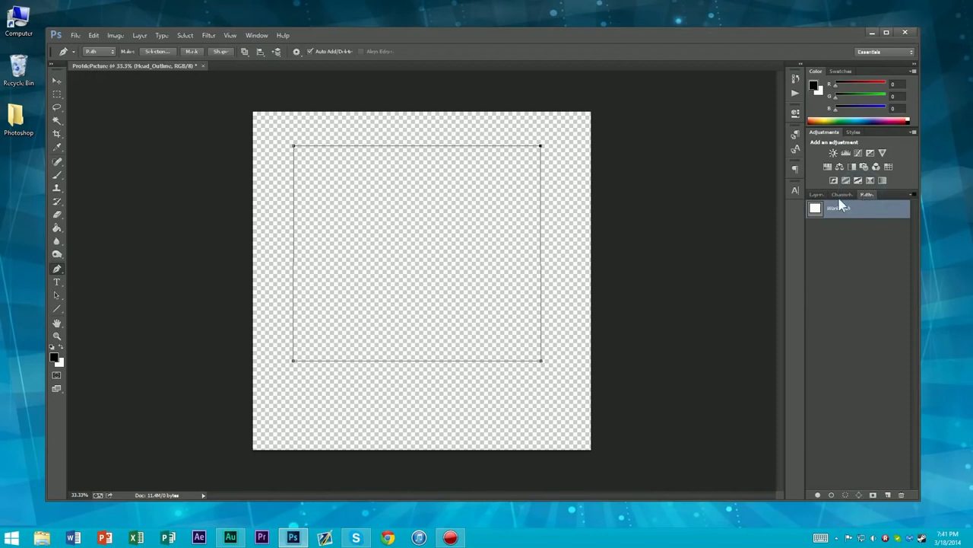
click(816, 195)
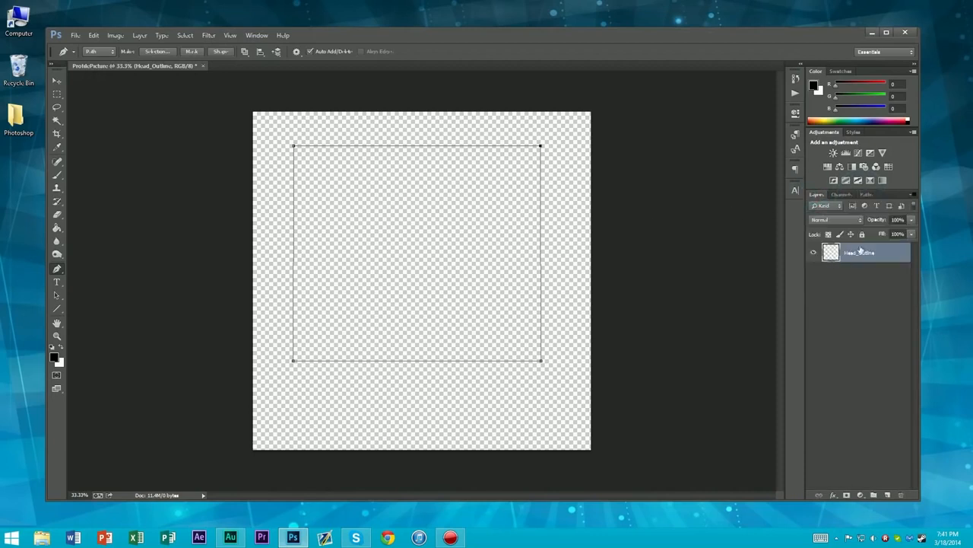
click(867, 195)
right_click(828, 208)
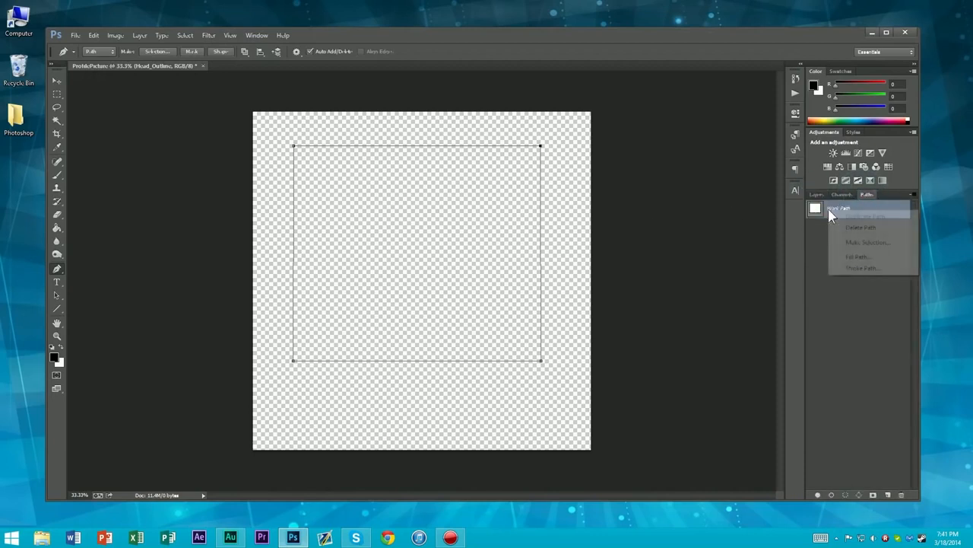
click(853, 269)
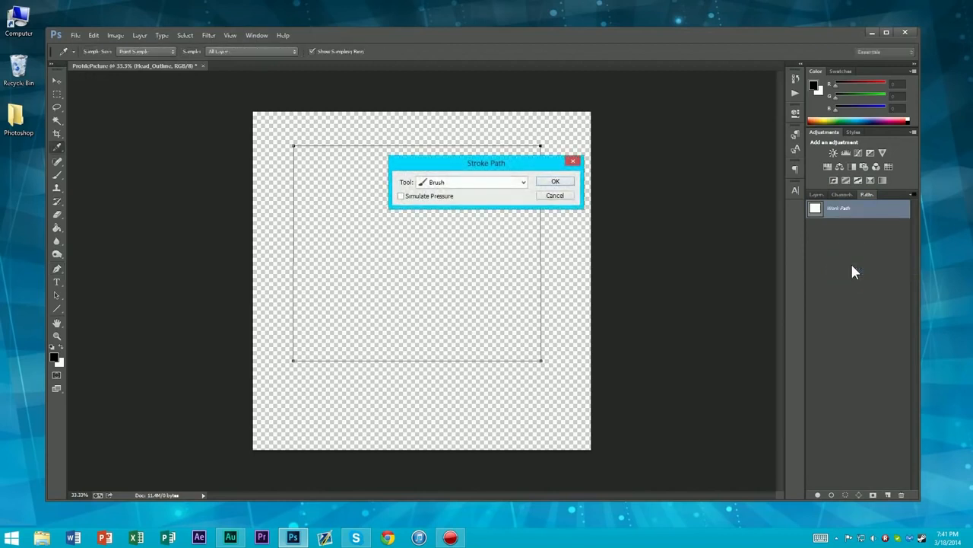
mouse_move(441, 158)
mouse_down()
mouse_move(619, 177)
mouse_move(647, 199)
mouse_move(636, 199)
mouse_up()
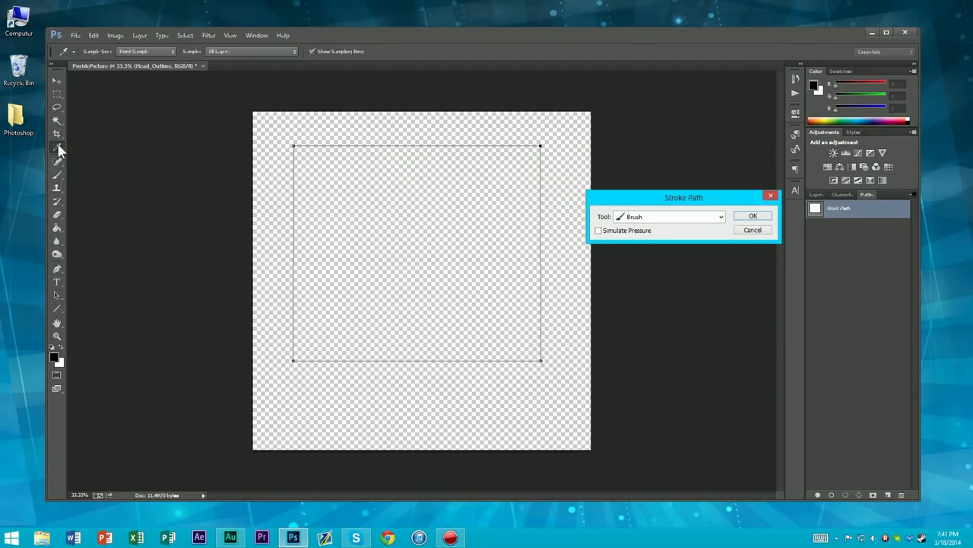
click(752, 229)
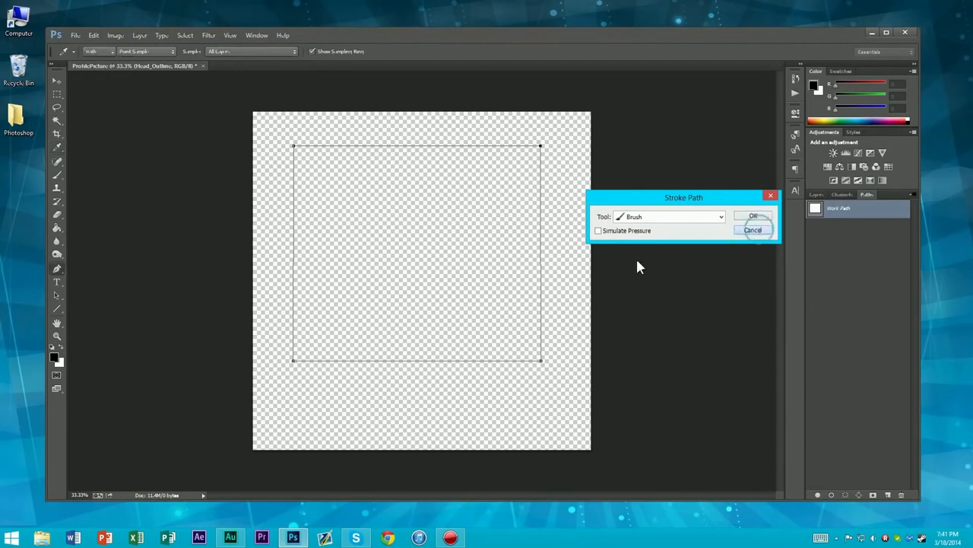
Switch to the Brush tool, paint soft black test strokes over the canvas, and undo them
click(57, 176)
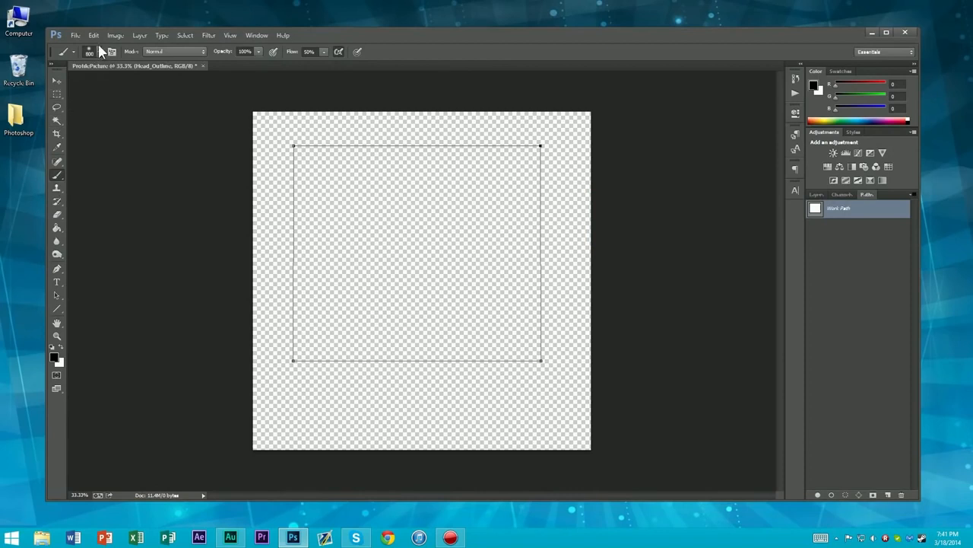
mouse_move(435, 239)
mouse_down()
mouse_move(387, 342)
mouse_move(461, 358)
mouse_up()
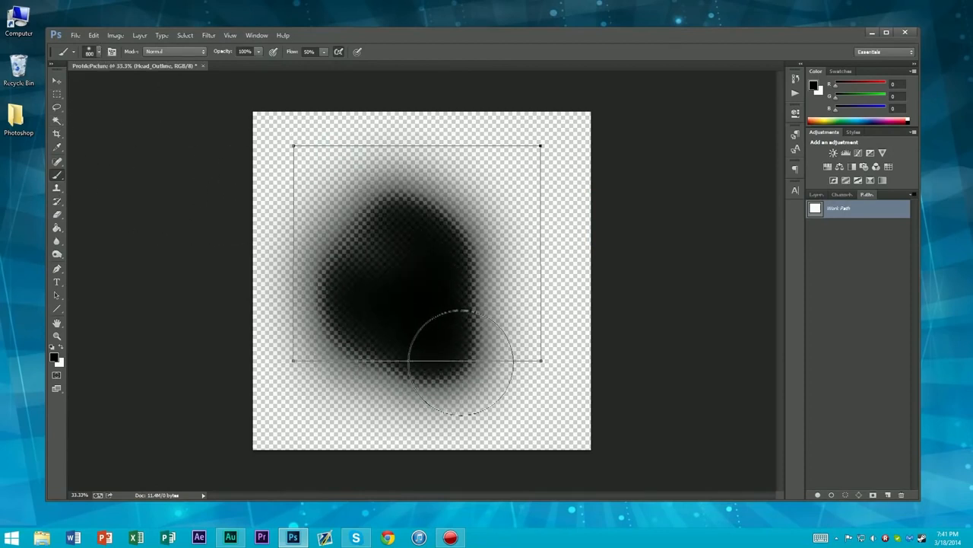
mouse_move(352, 142)
mouse_down()
mouse_move(480, 139)
mouse_move(532, 293)
mouse_move(462, 348)
mouse_move(239, 348)
mouse_move(266, 148)
mouse_move(247, 182)
mouse_up()
key(ctrl+alt+z)
key(ctrl+alt+z)
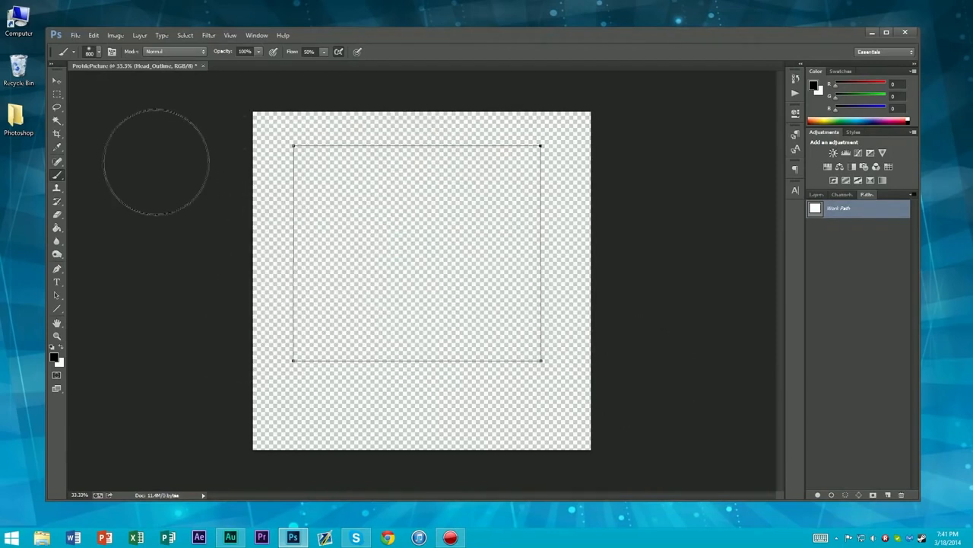
Choose a bristle brush tip and set its size to 10 px
click(97, 51)
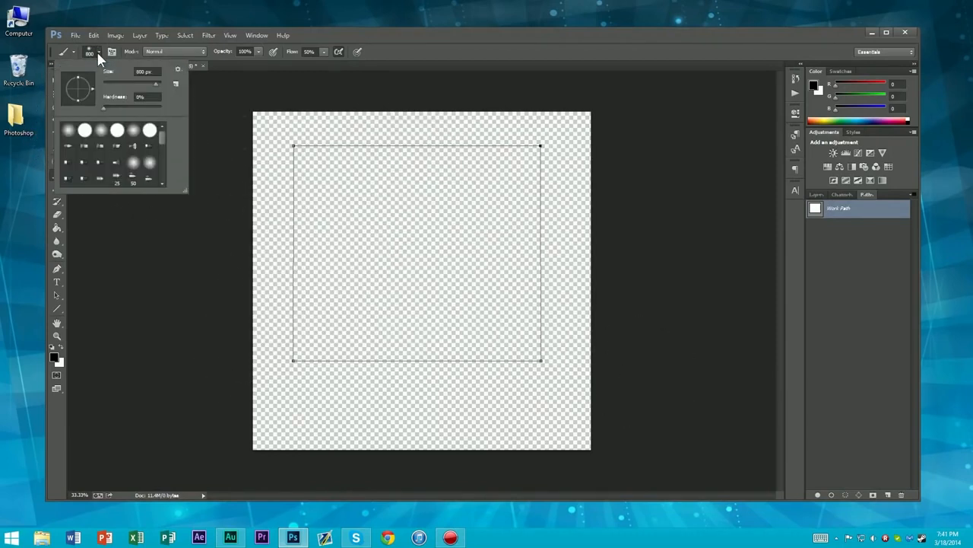
click(116, 150)
drag(111, 94, 108, 94)
click(95, 51)
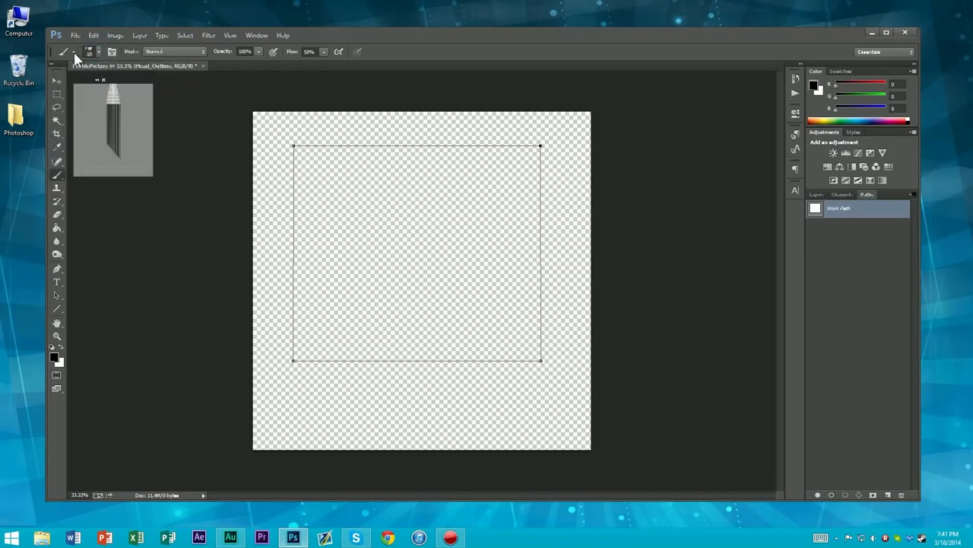
click(100, 50)
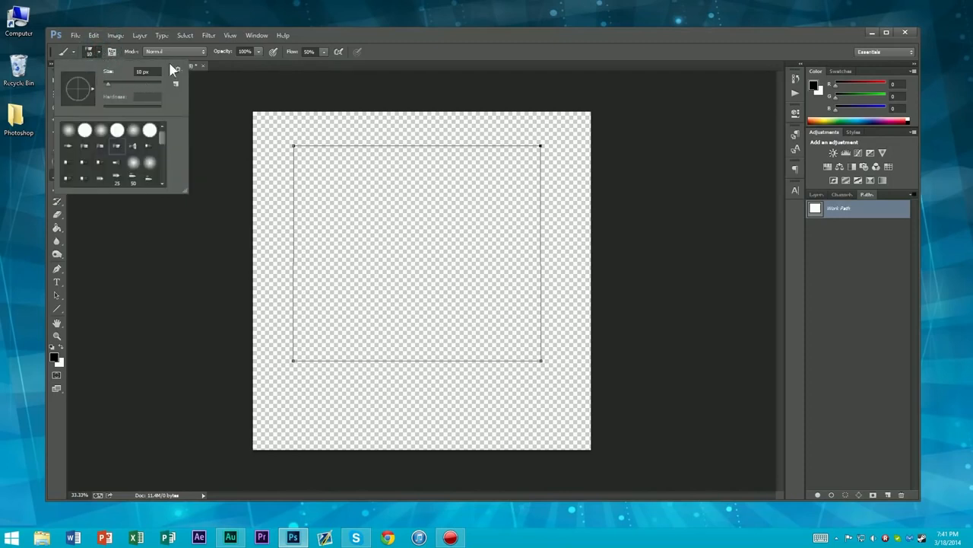
click(98, 50)
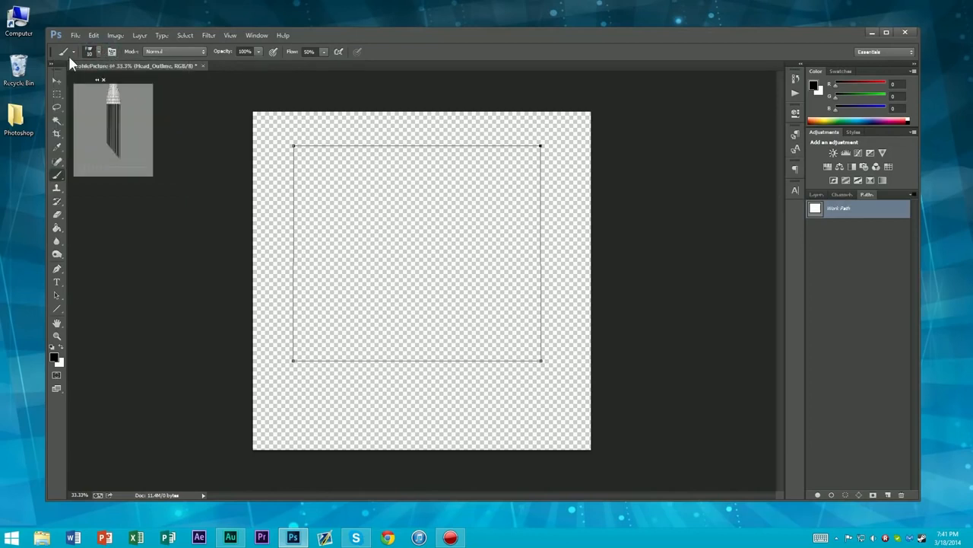
Load the *Sketching Tool (Pen Tool) brush preset, test it with a stroke along the path's top edge, and undo the stroke
click(69, 53)
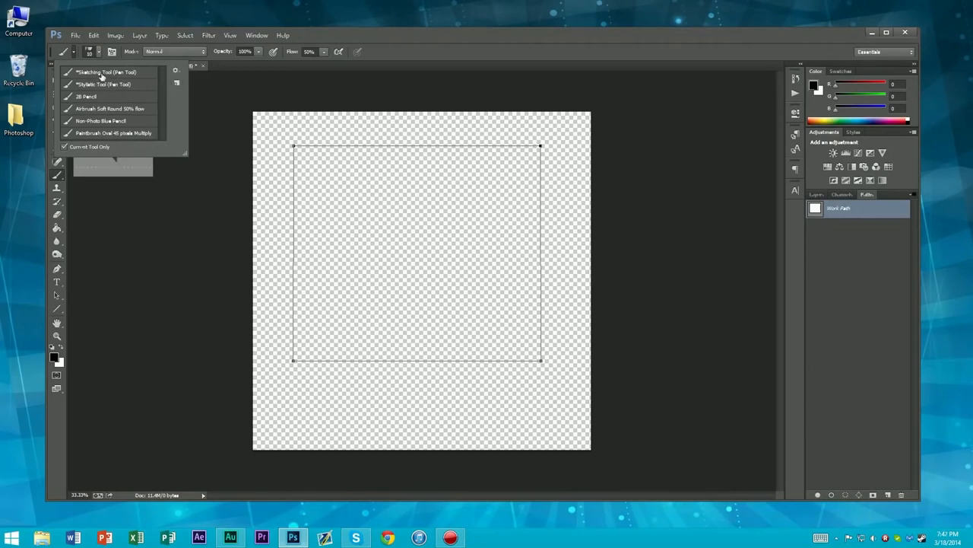
click(103, 72)
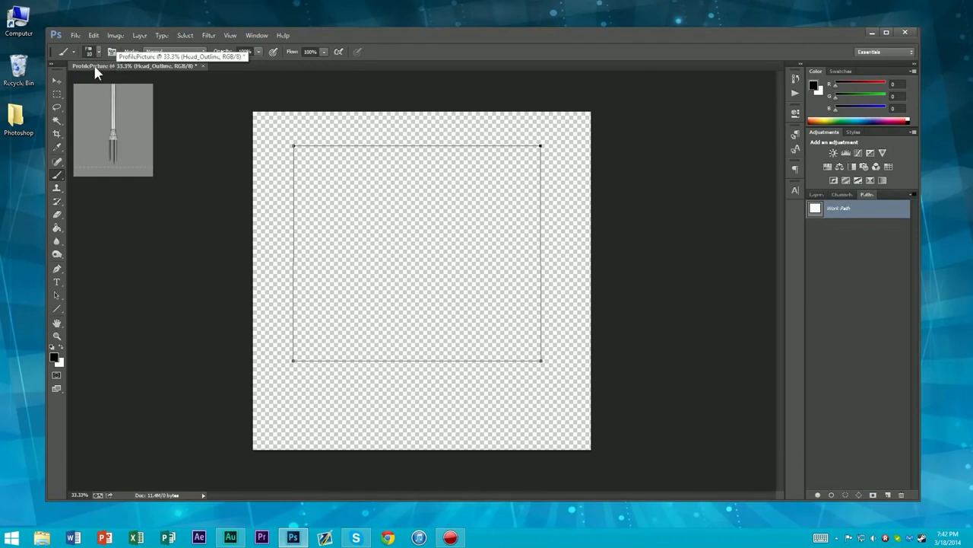
click(98, 52)
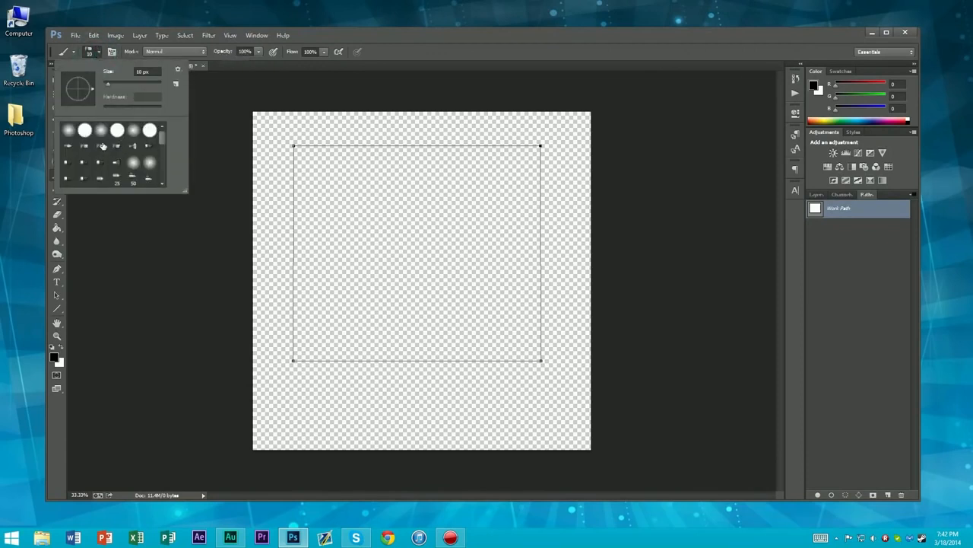
click(97, 52)
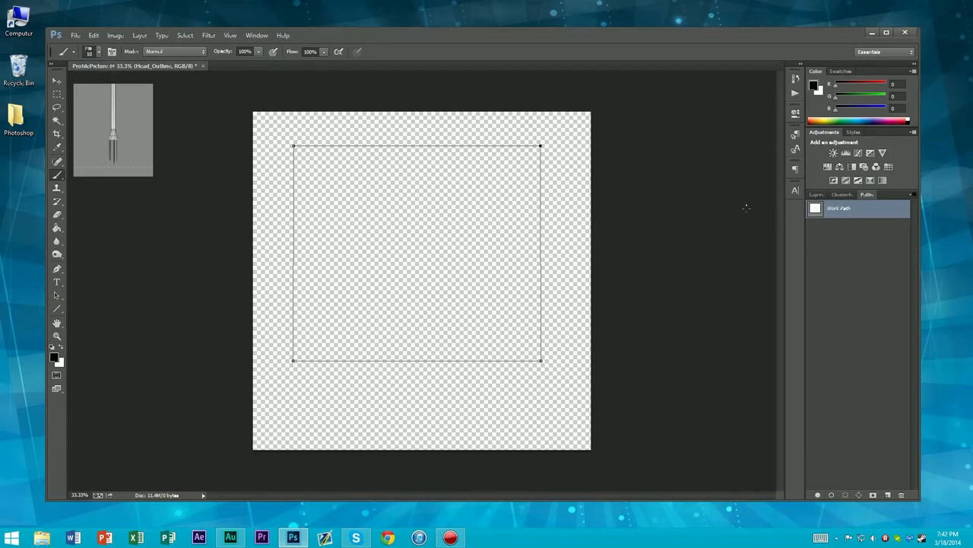
drag(318, 146, 454, 150)
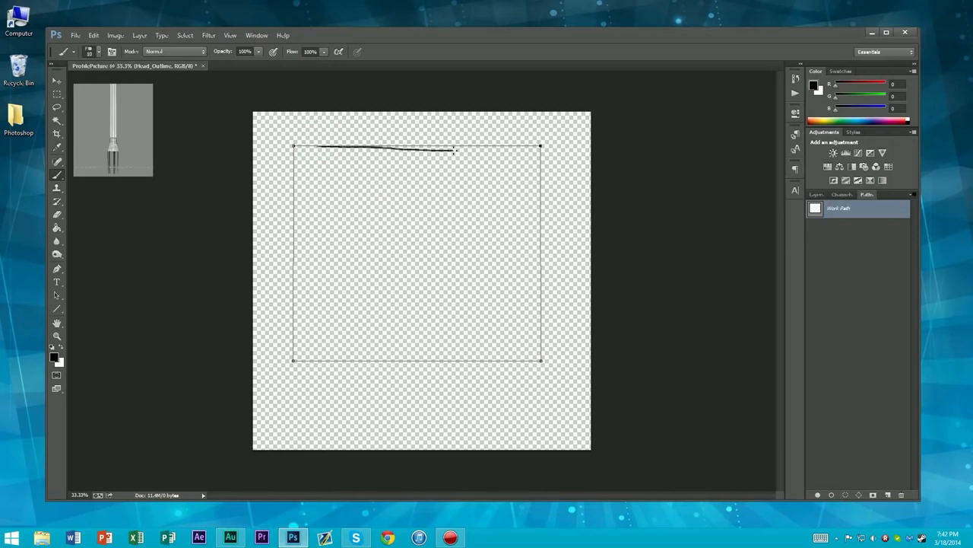
key(ctrl+z)
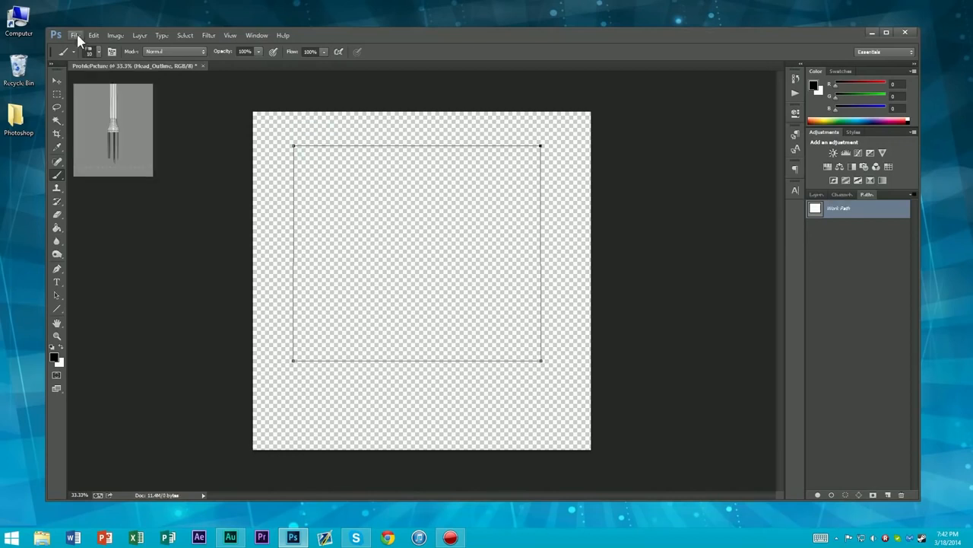
Set the brush size to 17 px, test it with a stroke inside the rectangle, and undo the stroke
click(90, 51)
click(112, 82)
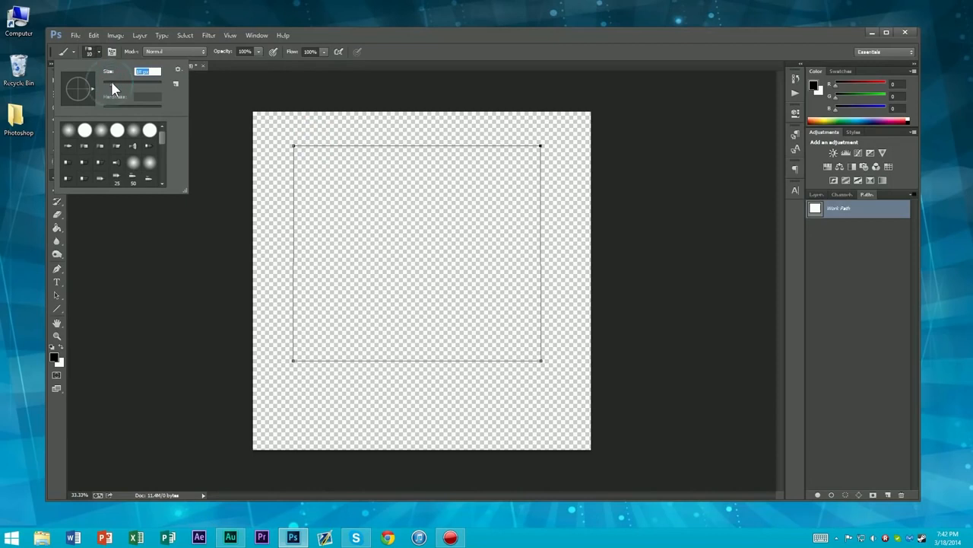
mouse_move(381, 156)
mouse_down()
mouse_move(475, 159)
mouse_move(498, 220)
mouse_move(451, 237)
mouse_up()
key(ctrl+alt+z)
key(ctrl+alt+z)
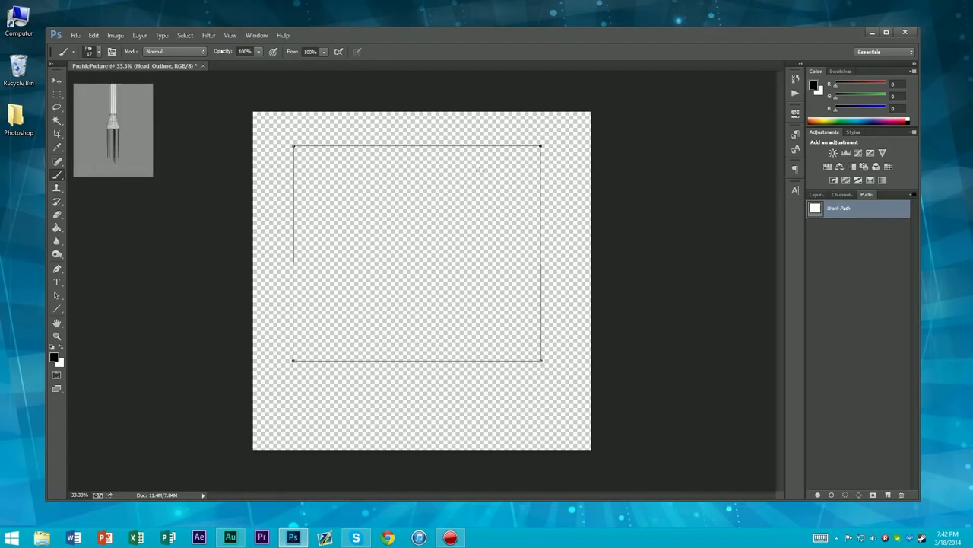
Stroke the rectangular work path on the Head_Outline layer using the Brush tool
click(99, 51)
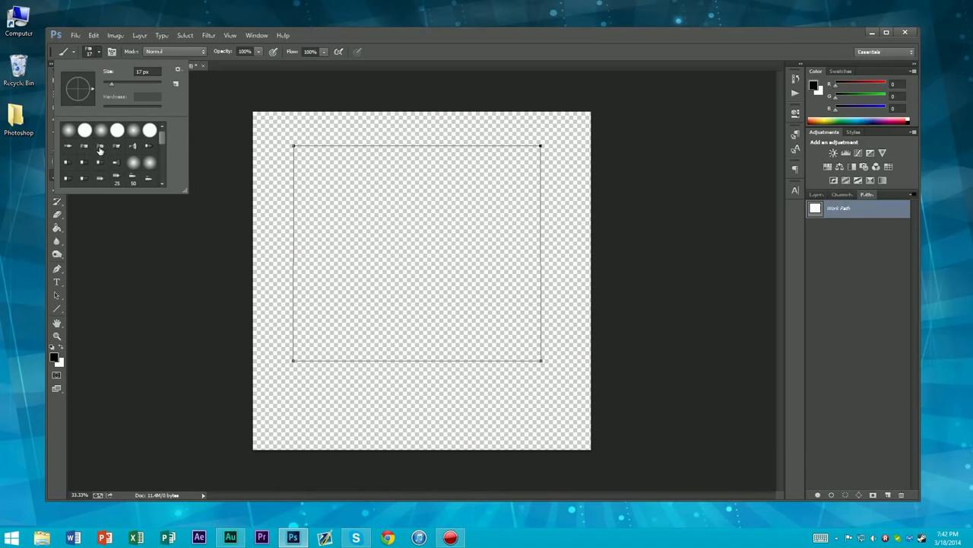
click(99, 52)
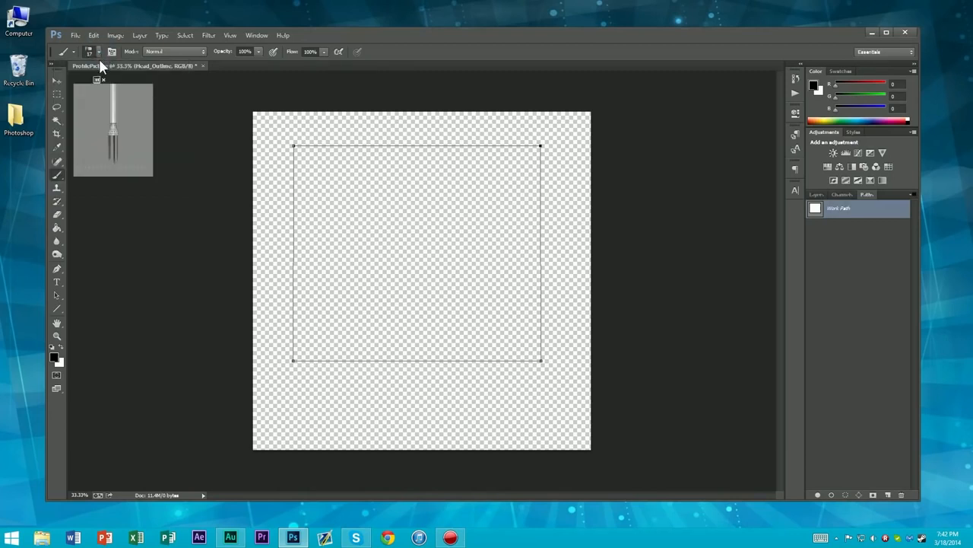
click(816, 195)
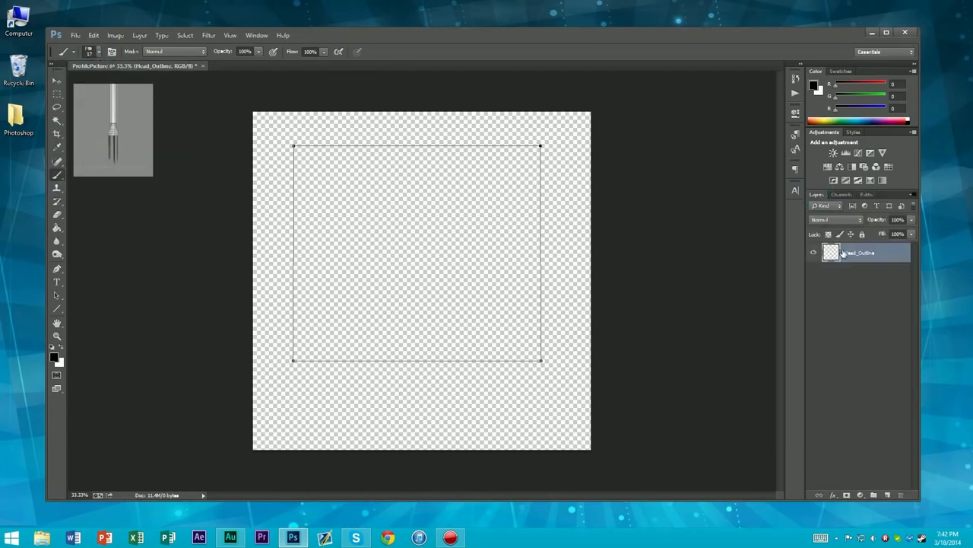
click(868, 194)
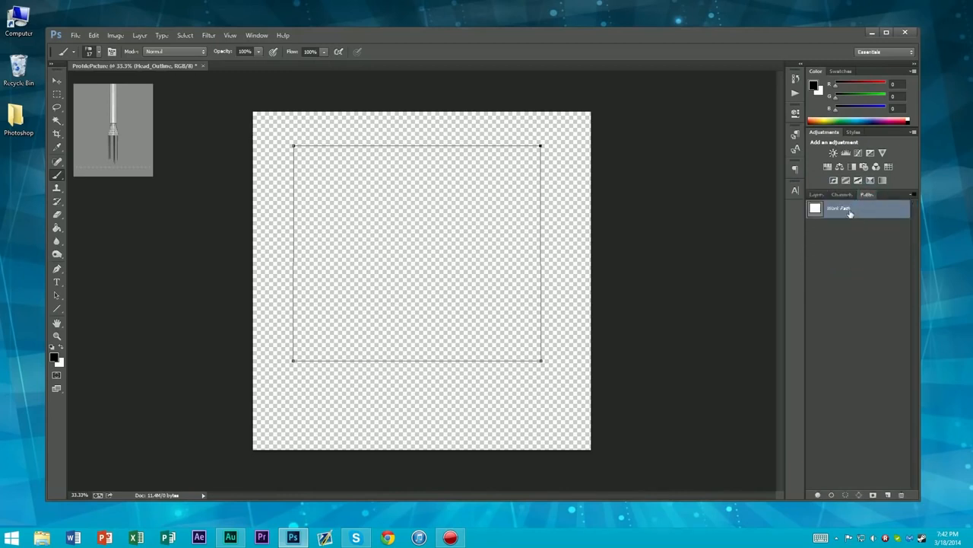
right_click(851, 214)
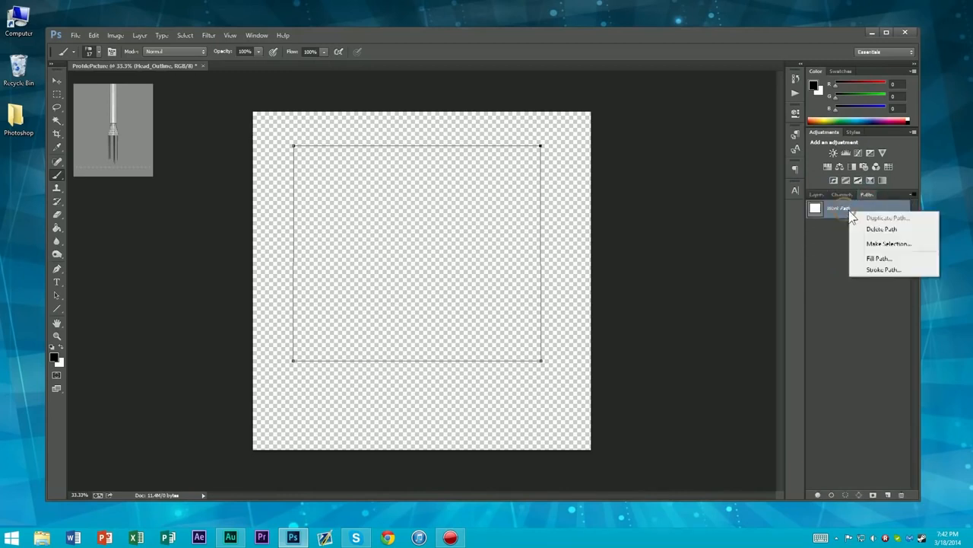
click(882, 269)
click(664, 219)
click(673, 218)
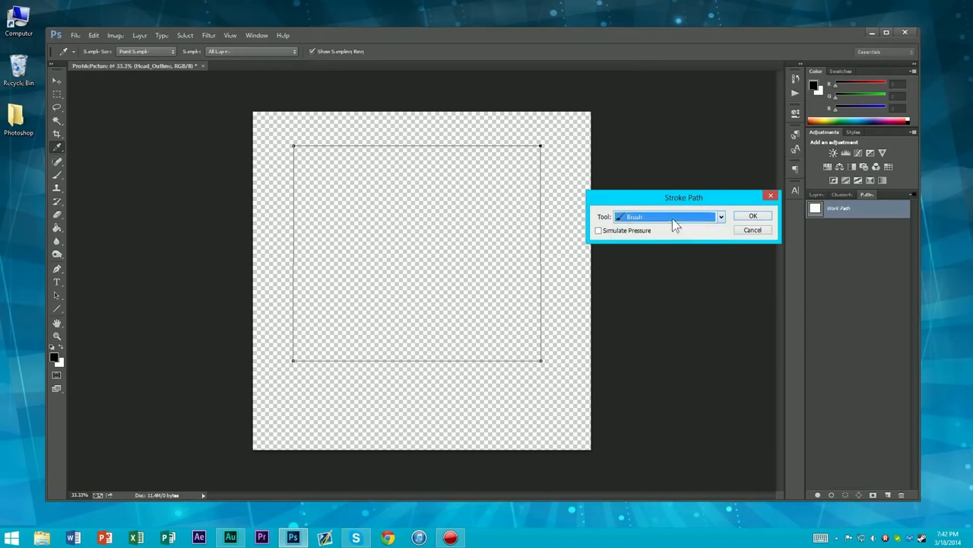
click(763, 218)
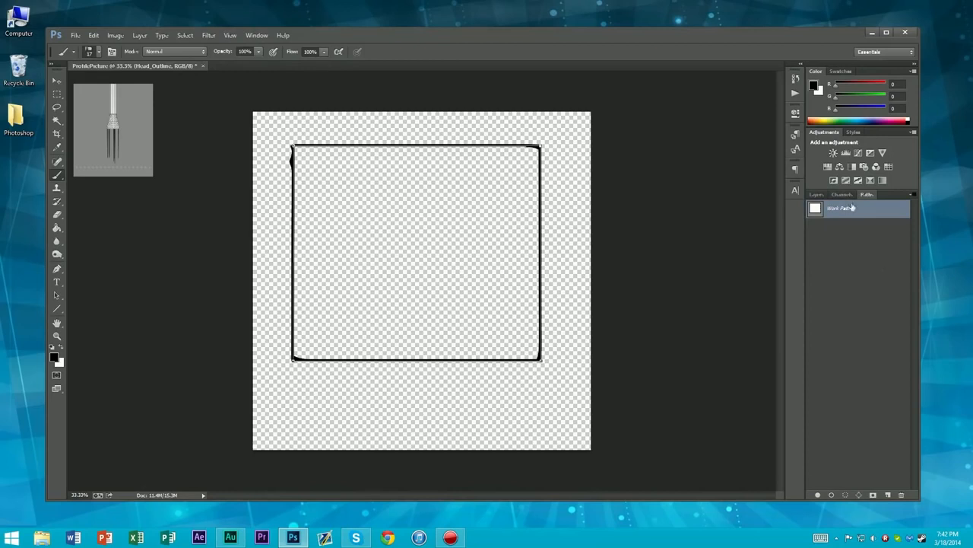
Add a new layer beneath Head_Outline and name it Head_Fill
click(816, 196)
click(887, 495)
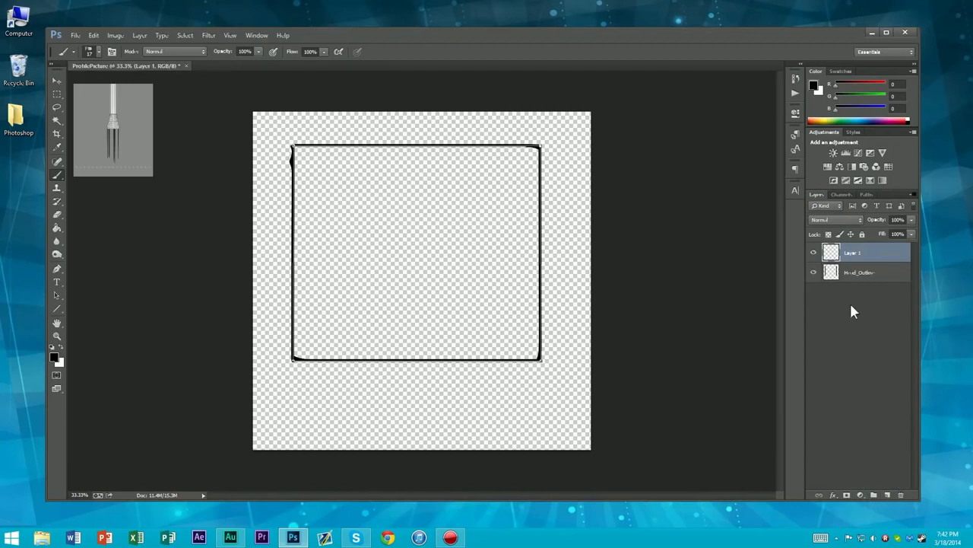
drag(854, 254, 854, 283)
double_click(852, 272)
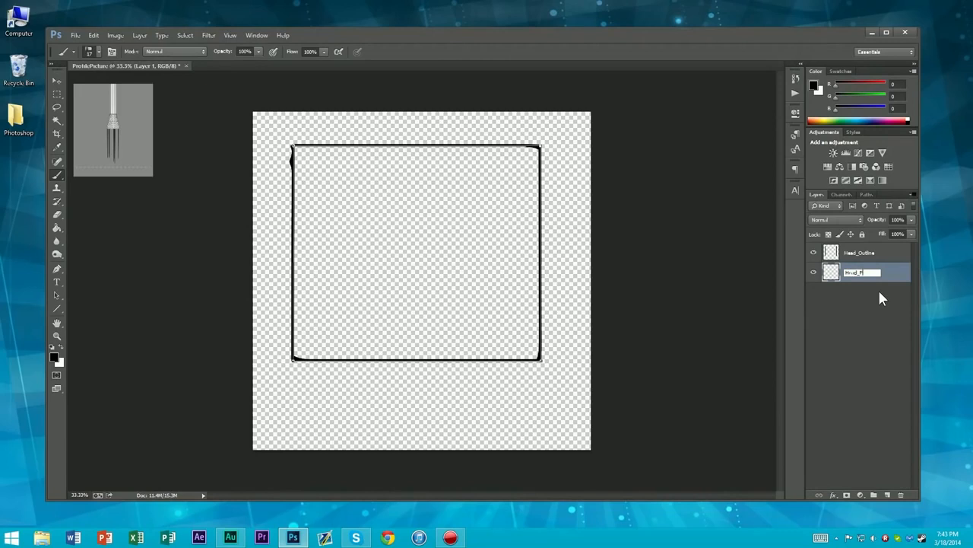
key(Return)
Fill the work path on the Head_Fill layer with a custom pale yellow of hue 52, saturation 48% and brightness 92%
click(867, 194)
right_click(852, 210)
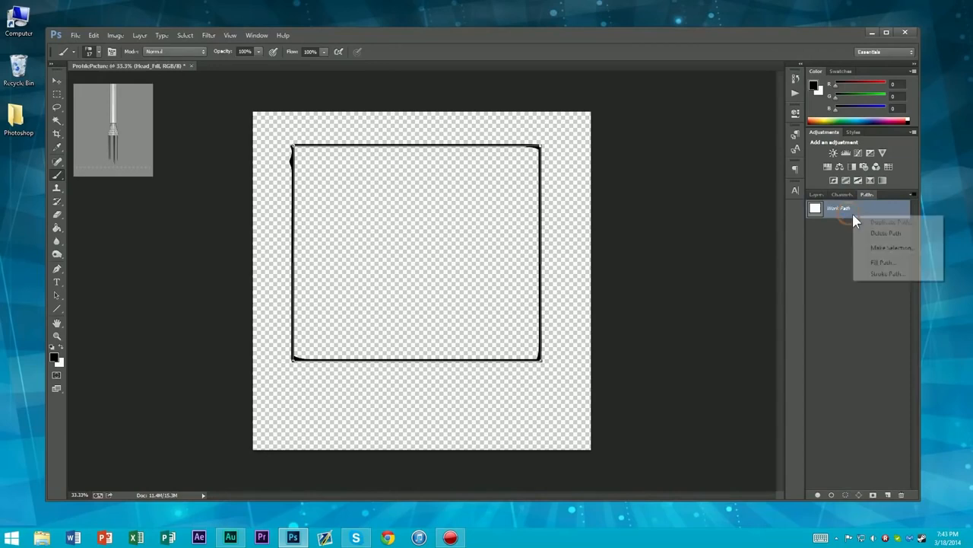
click(880, 263)
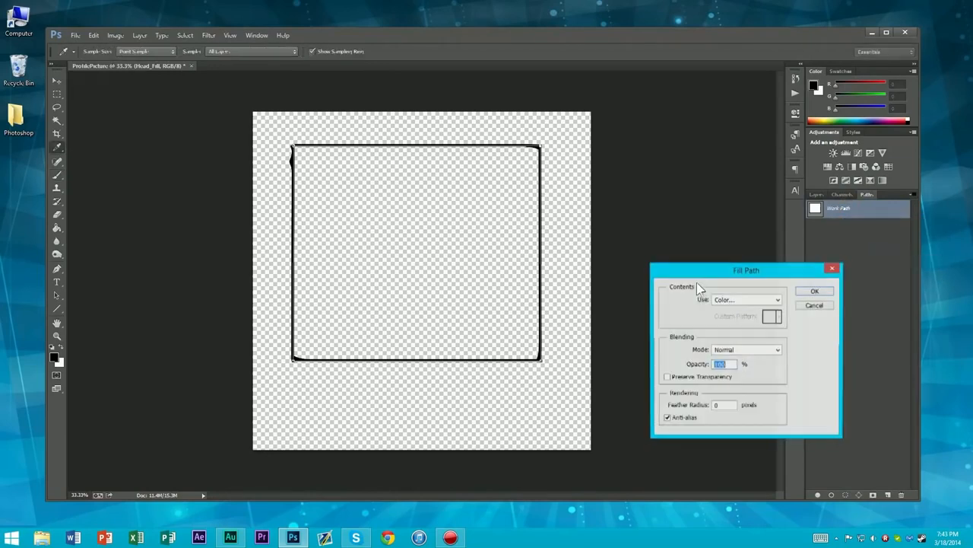
click(761, 301)
click(721, 329)
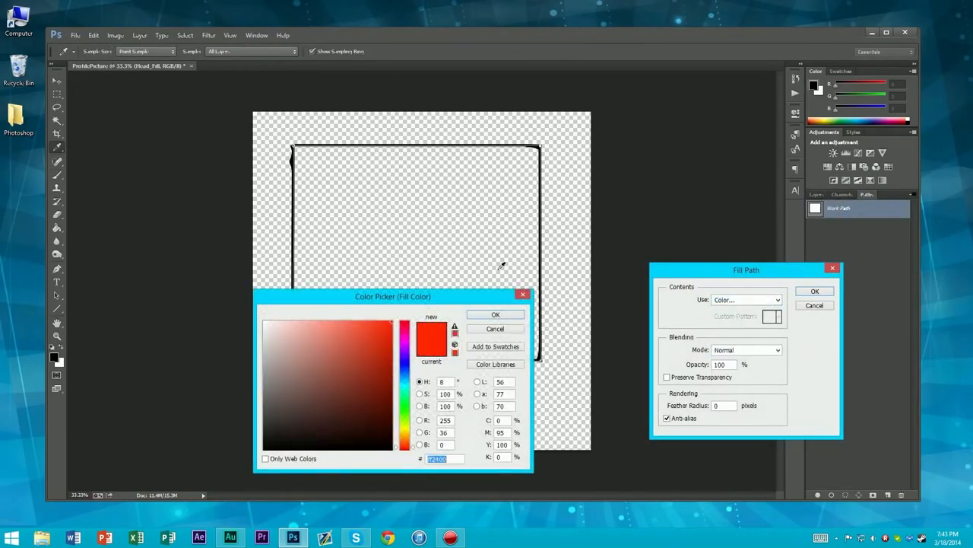
mouse_move(404, 427)
mouse_down()
mouse_move(403, 406)
mouse_move(404, 428)
mouse_up()
click(331, 349)
drag(331, 349, 328, 328)
drag(404, 428, 403, 431)
click(325, 330)
click(495, 314)
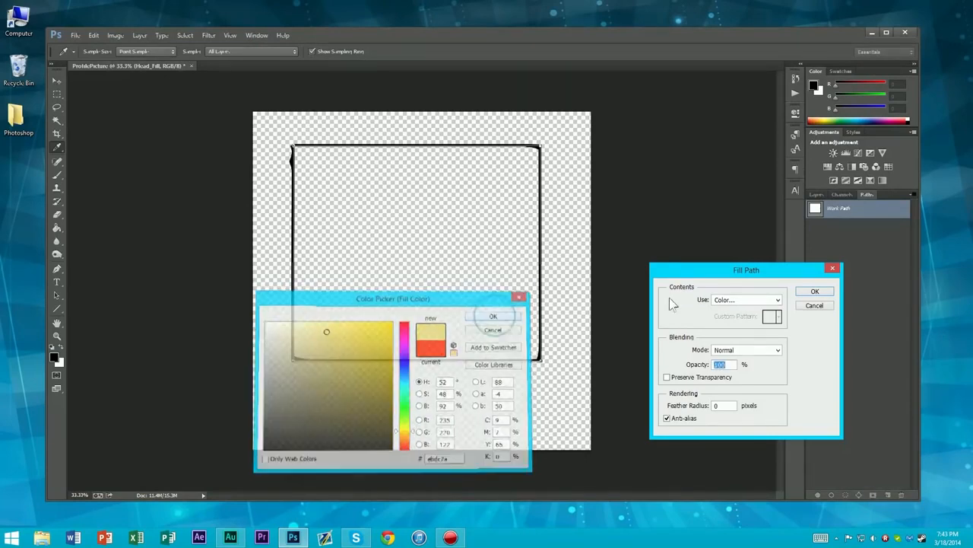
click(814, 292)
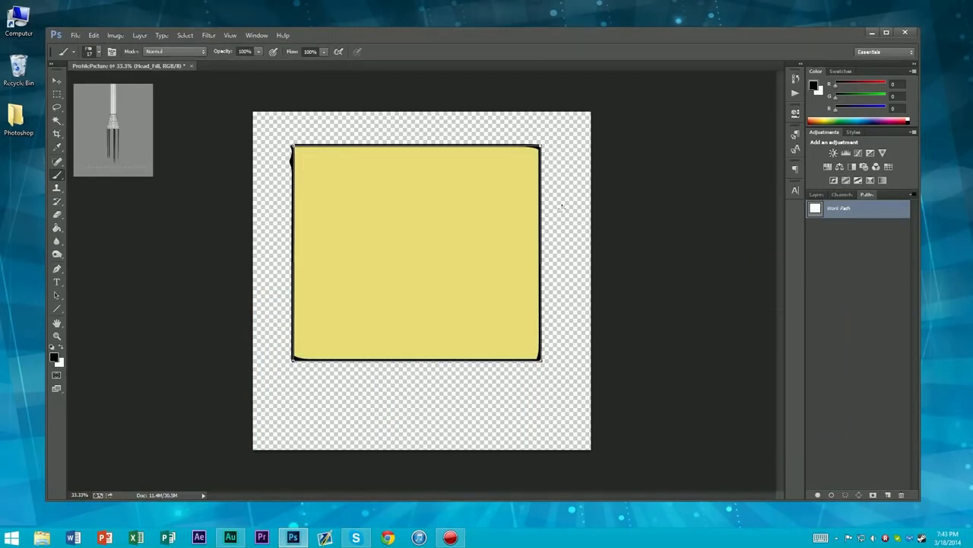
Delete the work path and return to the layer list
click(855, 272)
click(886, 208)
key(Delete)
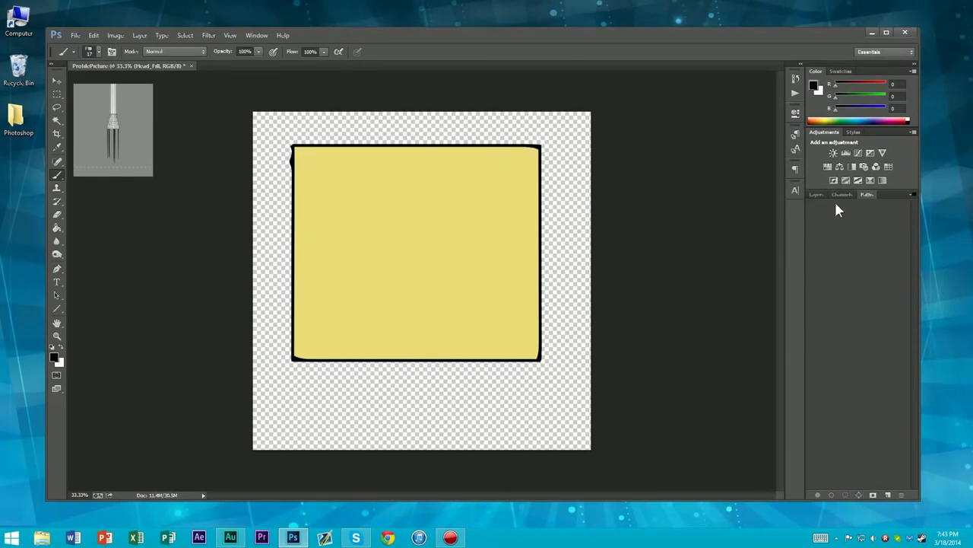
click(815, 196)
scroll(404, 268, down, 9)
scroll(415, 254, up, 11)
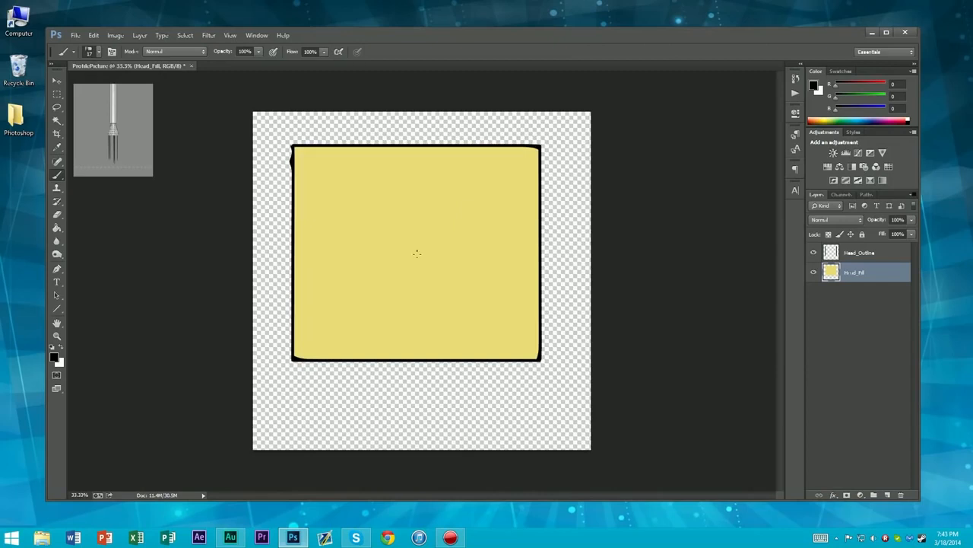
scroll(487, 312, down, 2)
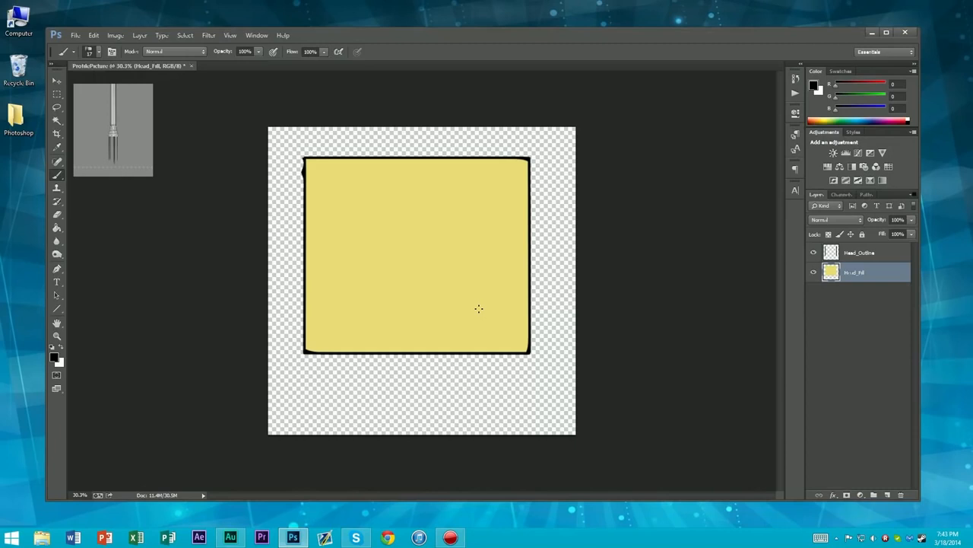
scroll(479, 308, up, 2)
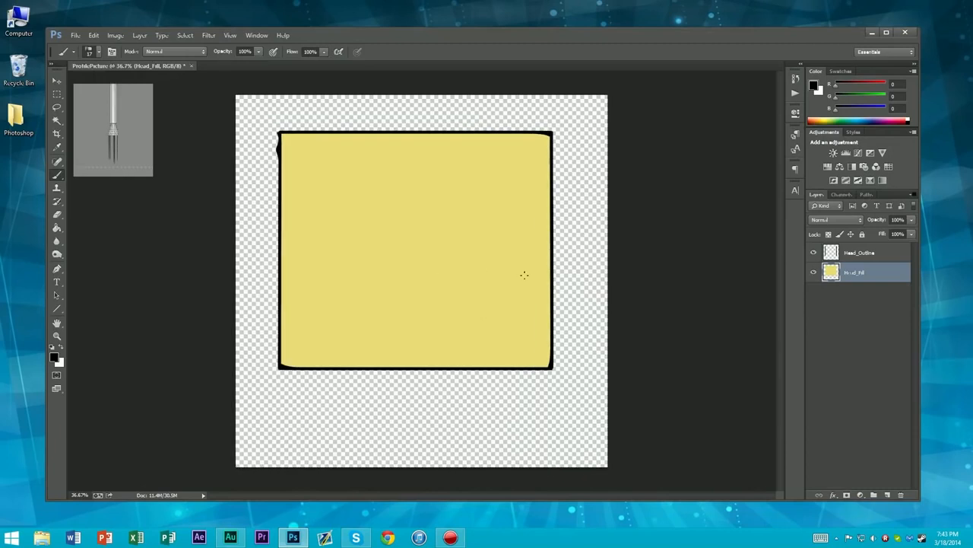
scroll(530, 295, down, 2)
scroll(456, 257, up, 1)
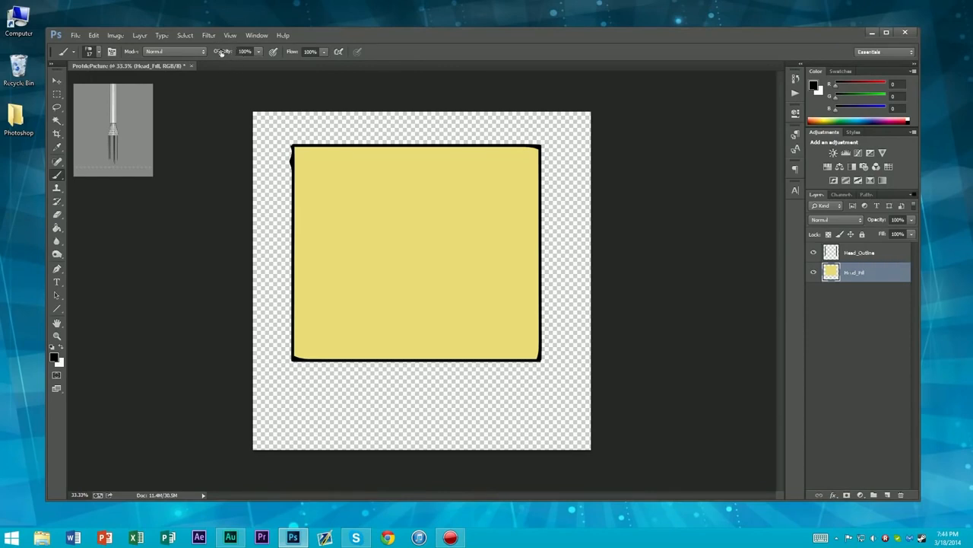
Select the Head_Outline and Head_Fill layers together and put them in a new group
shift+click(858, 258)
click(875, 302)
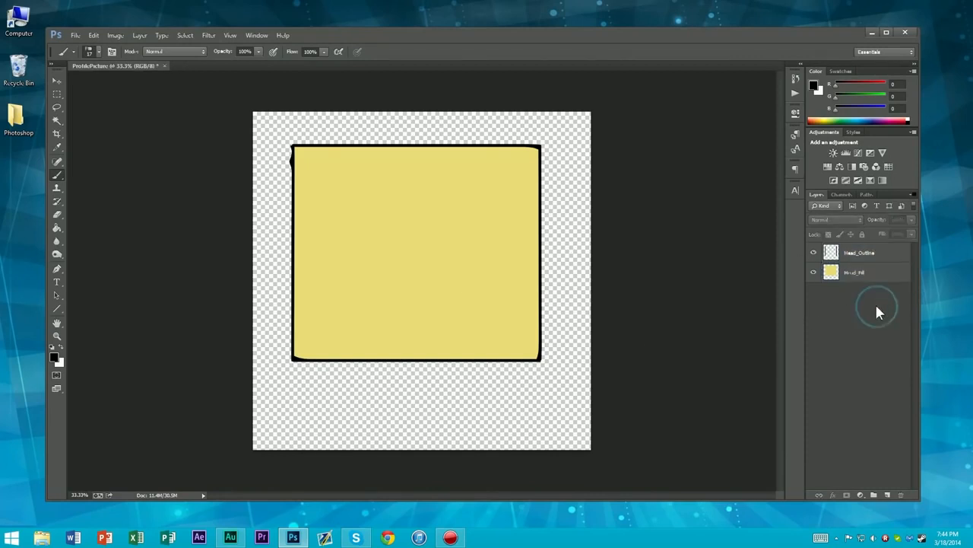
click(871, 277)
shift+click(865, 255)
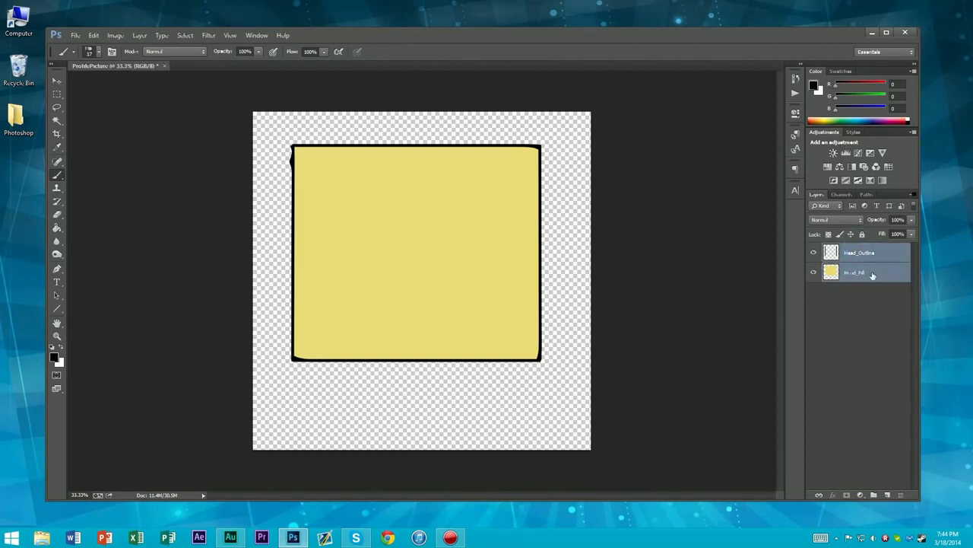
click(867, 277)
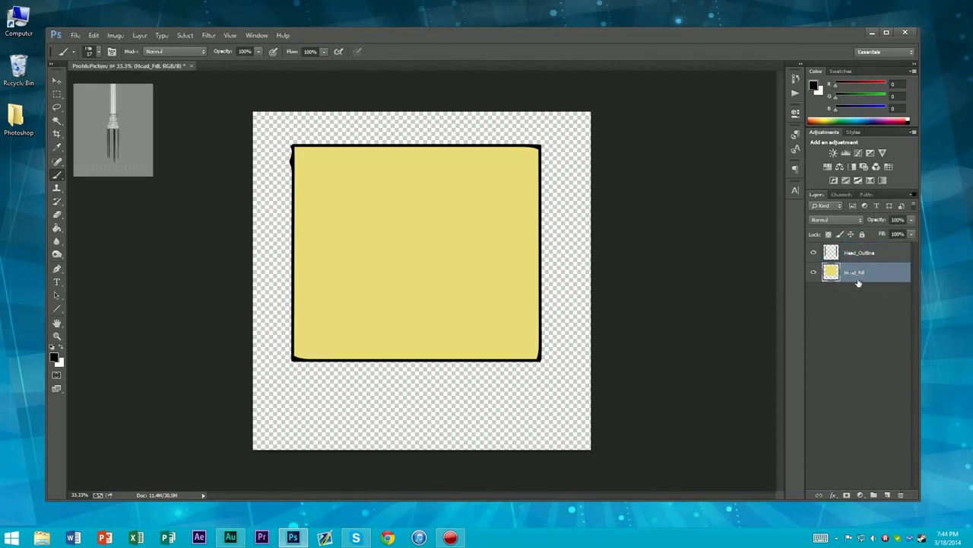
shift+click(866, 255)
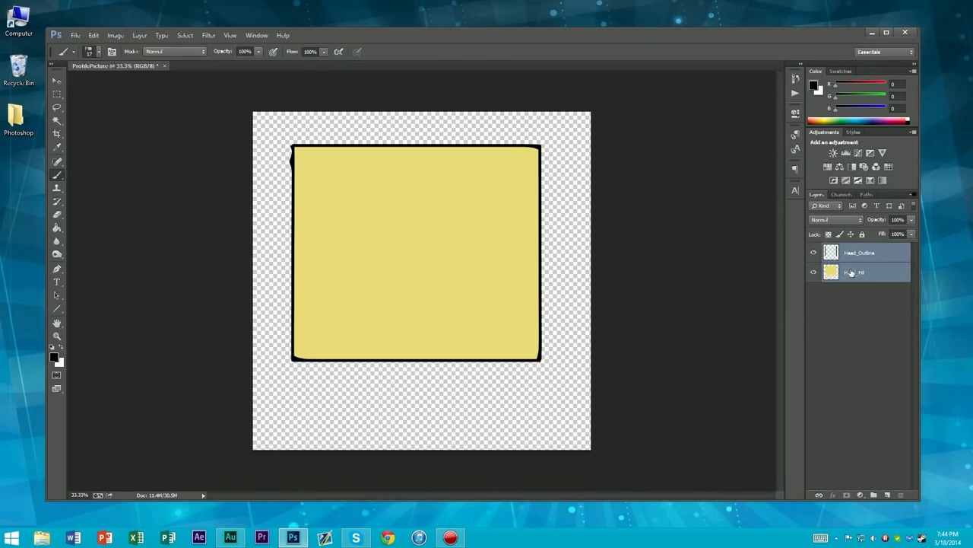
drag(851, 273, 875, 494)
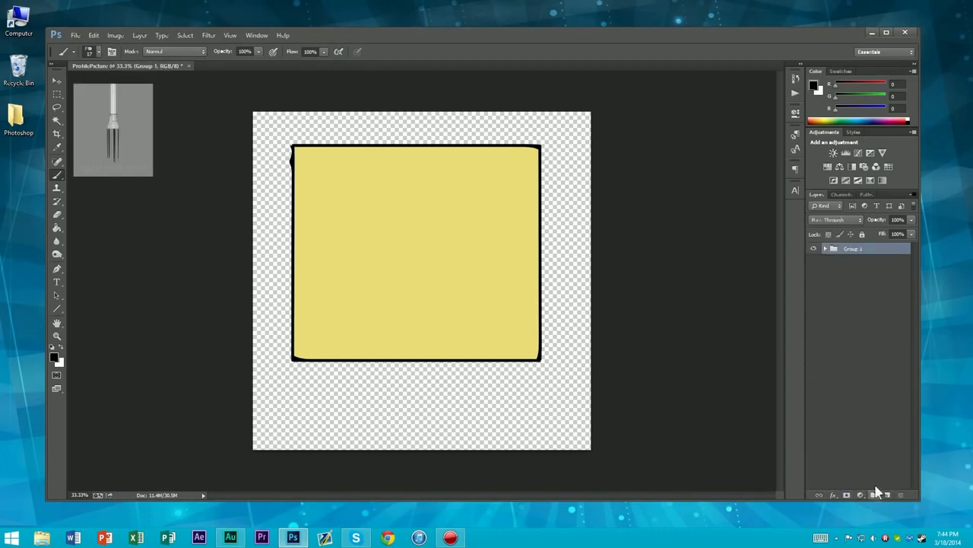
Rename the new layer group as Head and deselect it
double_click(851, 251)
text(Head)
key(Return)
click(822, 263)
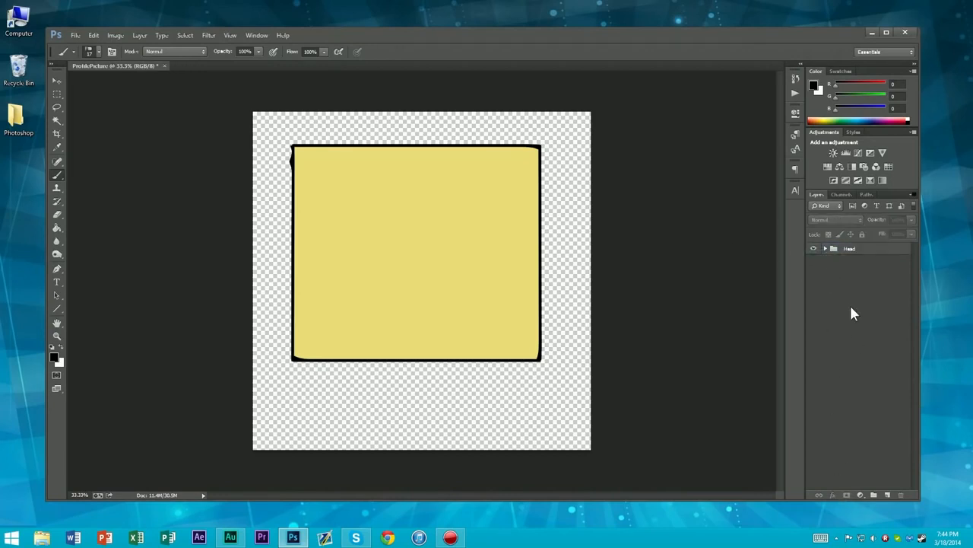
Expand the Head group to examine the layers it contains, and collapse it again
click(825, 249)
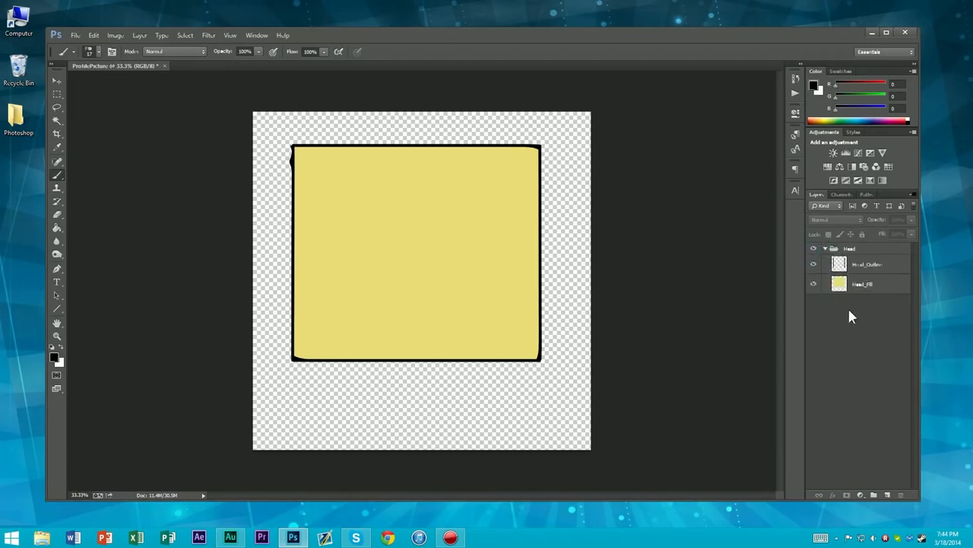
click(825, 251)
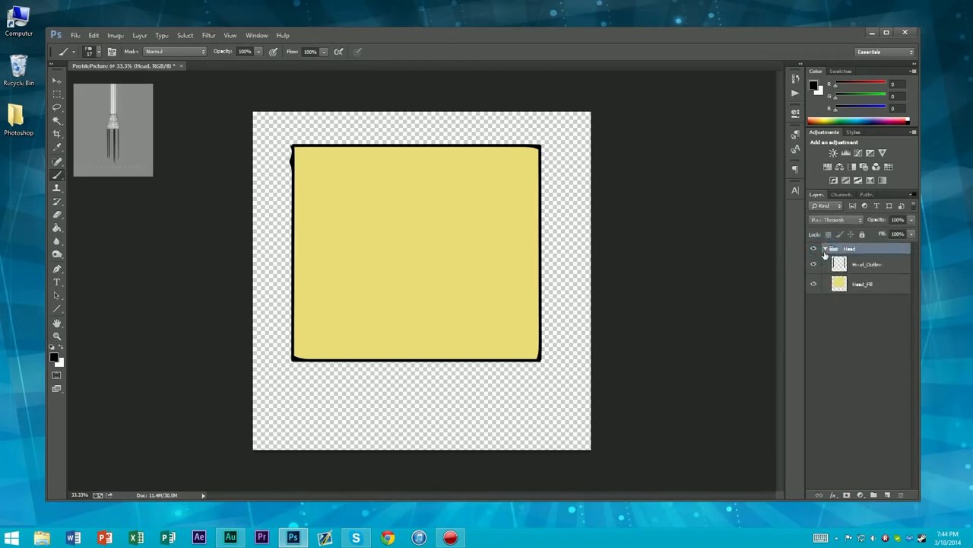
click(825, 250)
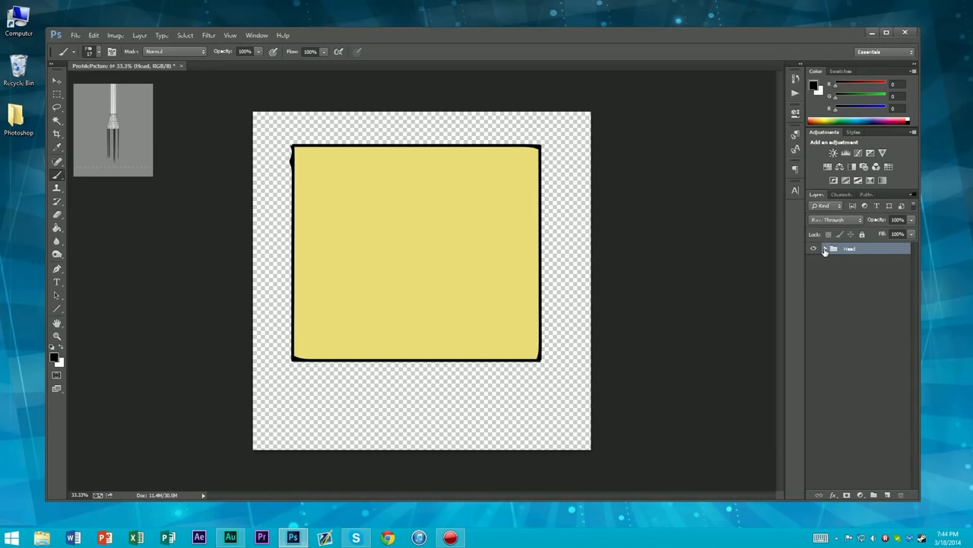
click(825, 252)
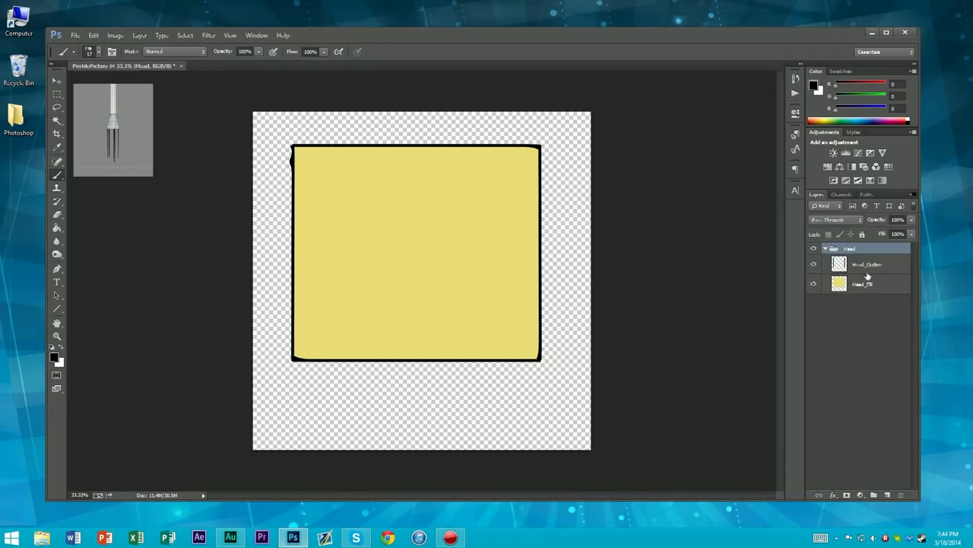
click(857, 322)
click(825, 248)
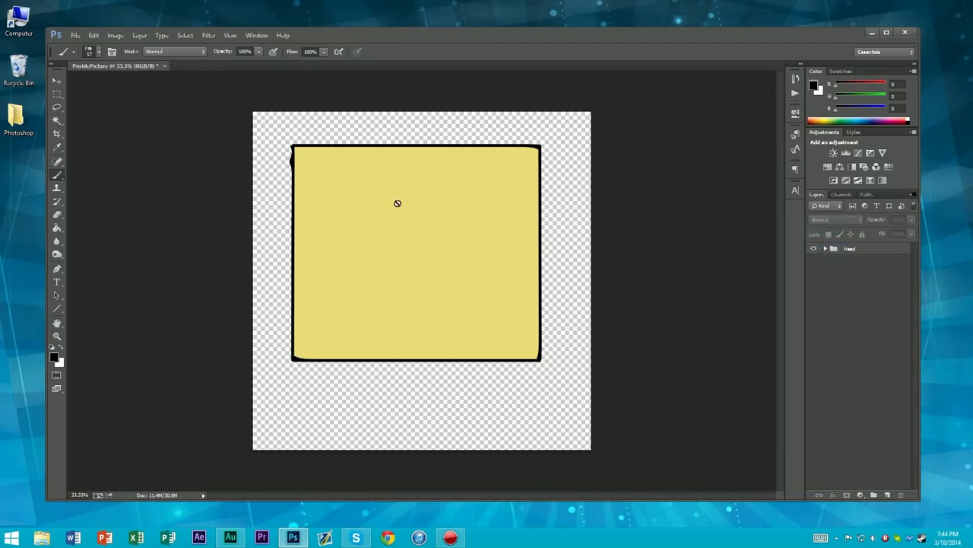
Expand the Head group and try moving the Head_Fill layer on its own with Free Transform
click(844, 250)
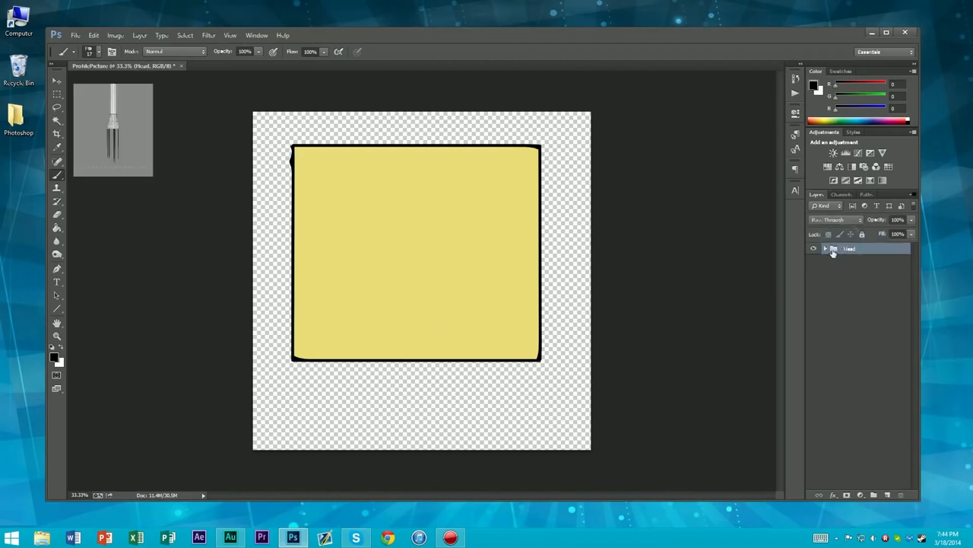
click(825, 249)
click(863, 292)
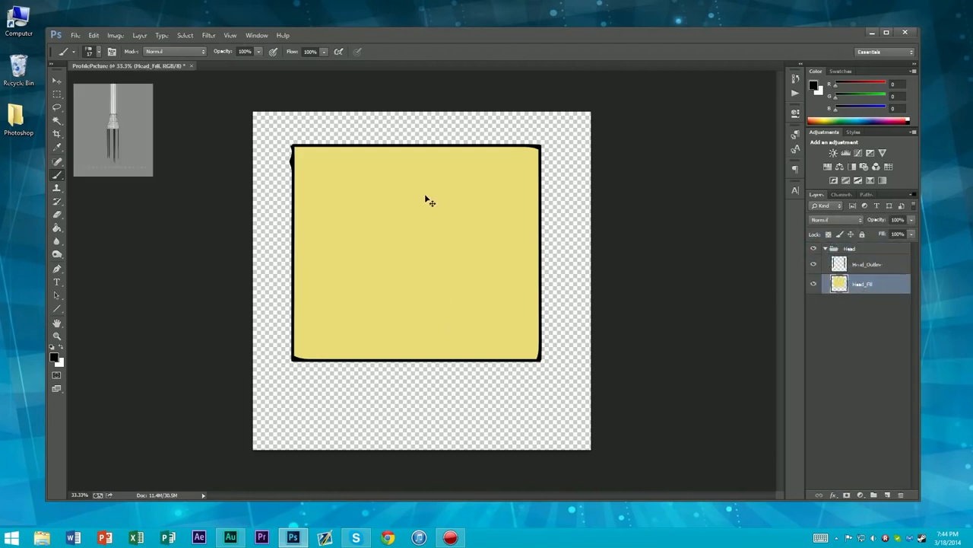
key(ctrl+t)
drag(398, 265, 398, 287)
key(Return)
Resize the whole Head group proportionally with Free Transform and reposition it horizontally centred in the upper part of the canvas
click(857, 250)
key(ctrl+t)
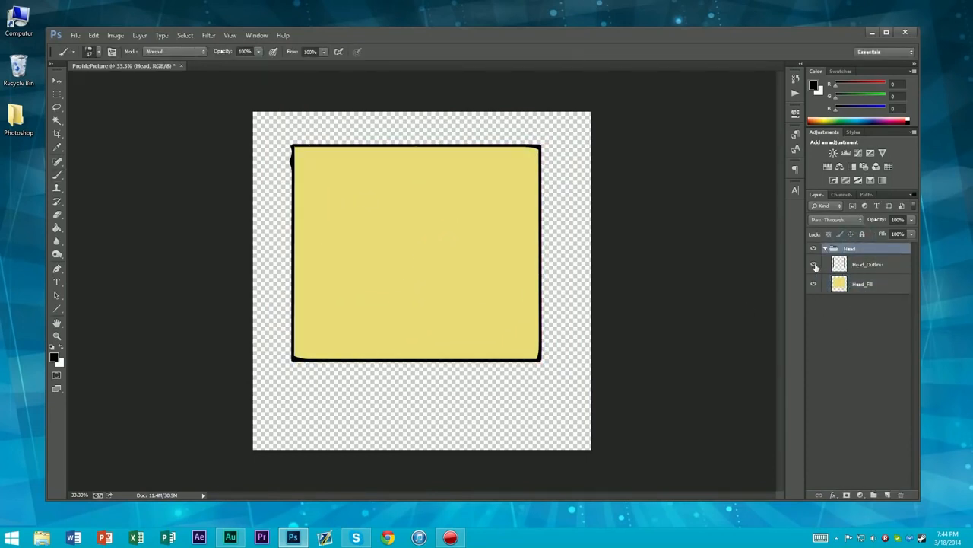
mouse_move(456, 282)
mouse_down()
mouse_move(467, 264)
mouse_move(455, 278)
mouse_move(445, 269)
mouse_up()
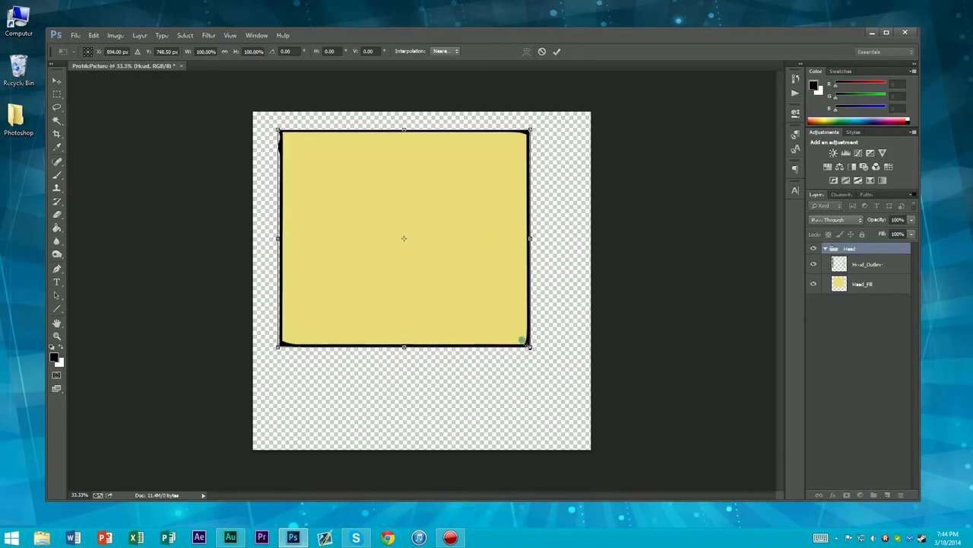
drag(526, 349, 535, 347)
mouse_move(504, 315)
mouse_down()
mouse_move(517, 326)
mouse_move(517, 315)
mouse_move(516, 325)
mouse_up()
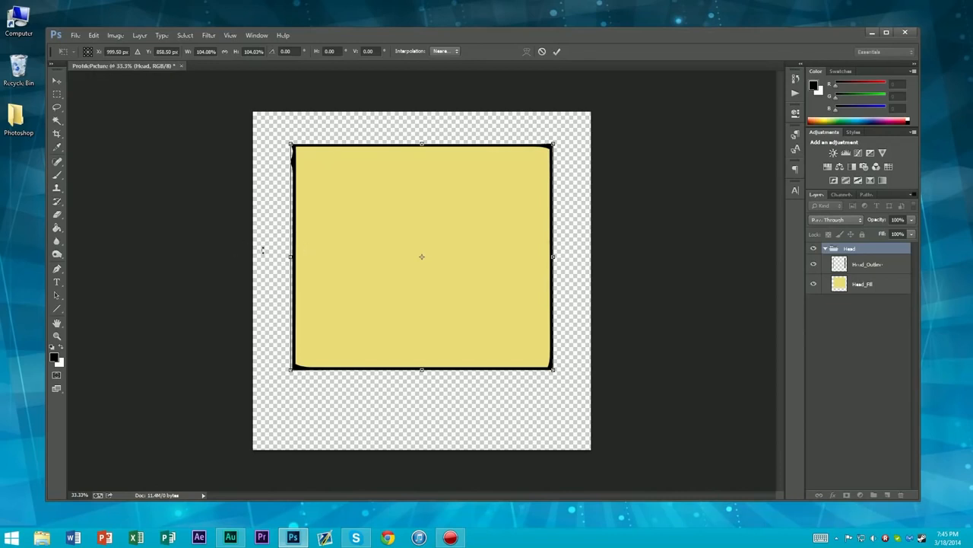
drag(553, 369, 561, 375)
mouse_move(501, 345)
mouse_down()
mouse_move(498, 333)
mouse_move(497, 343)
mouse_up()
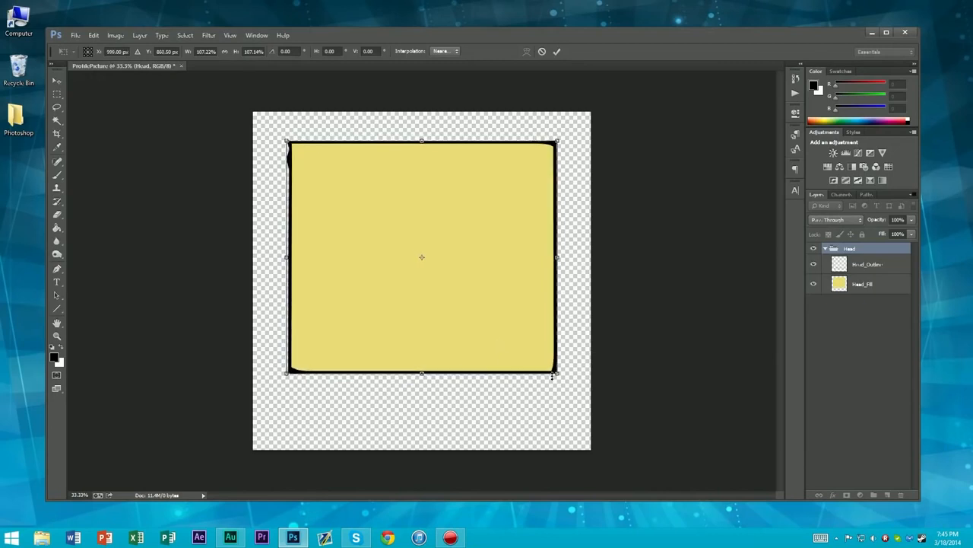
drag(559, 375, 541, 358)
mouse_move(483, 302)
mouse_down()
mouse_move(497, 301)
mouse_move(490, 313)
mouse_up()
key(Return)
key(b)
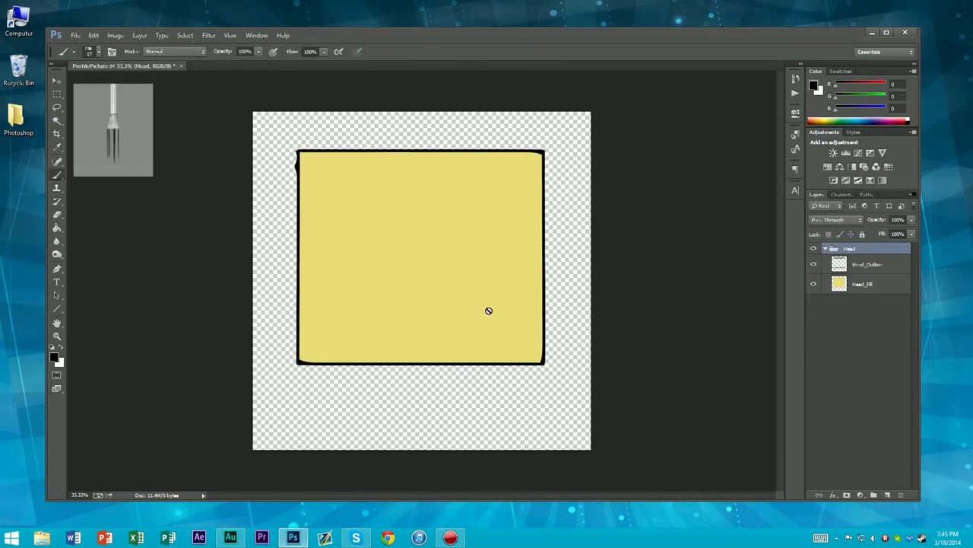
Collapse the Head group and save the document
key(ctrl+minus)
scroll(523, 308, down, 2)
scroll(473, 308, up, 6)
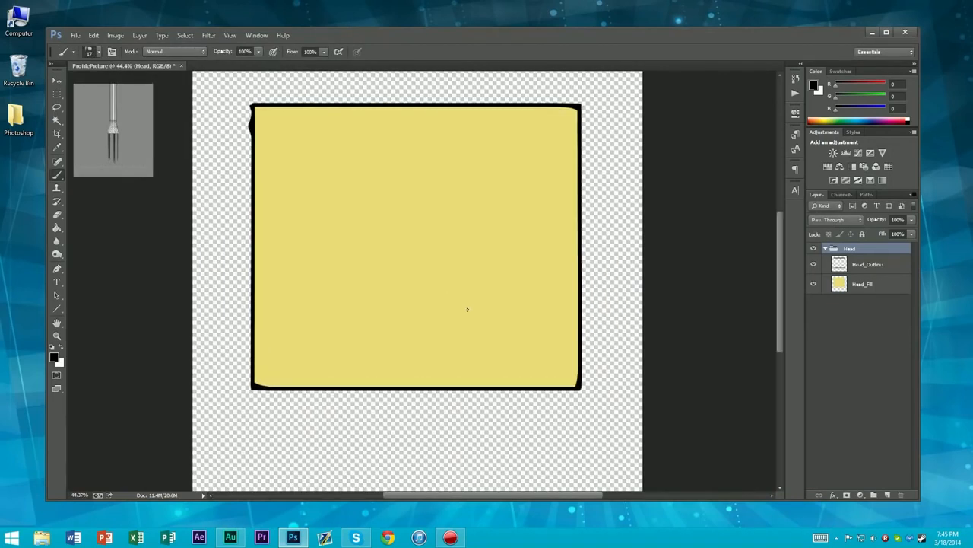
scroll(470, 308, down, 1)
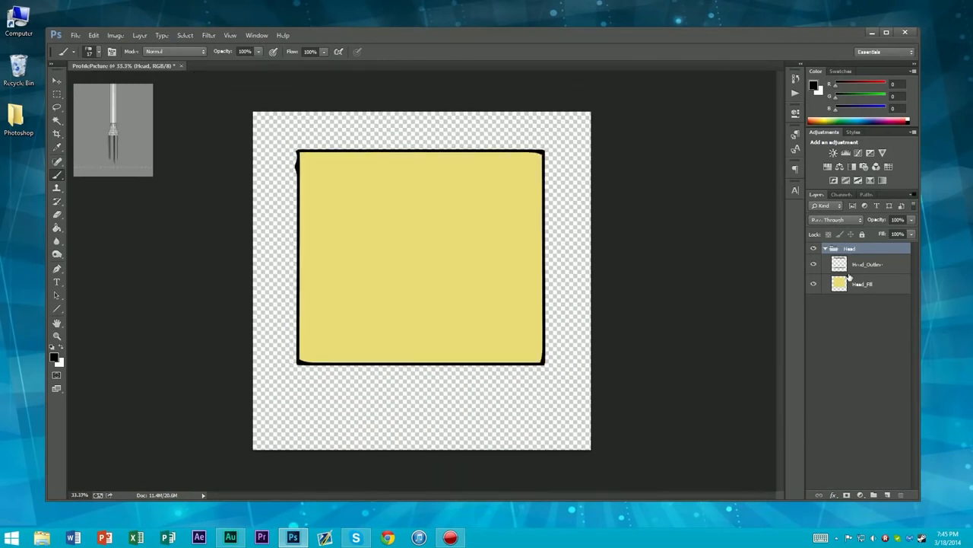
click(824, 249)
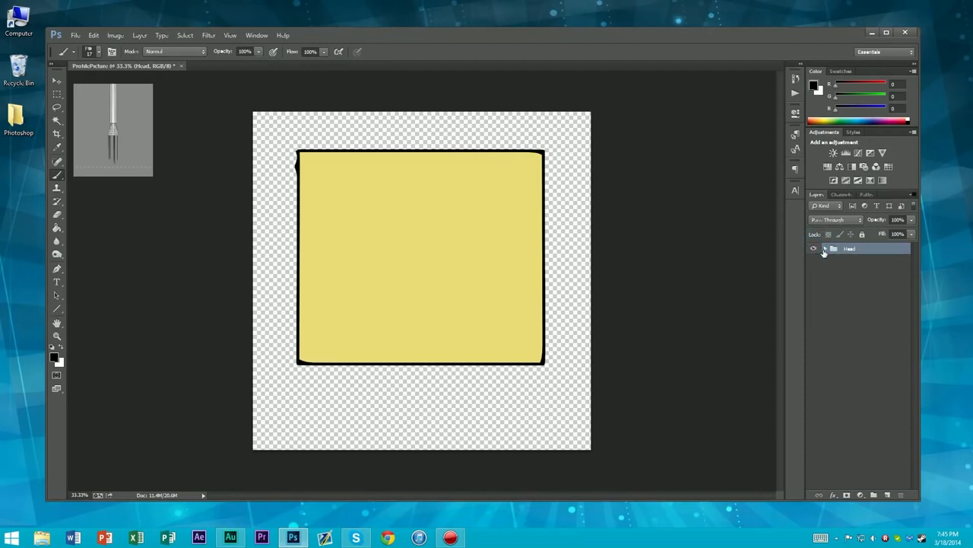
key(ctrl+s)
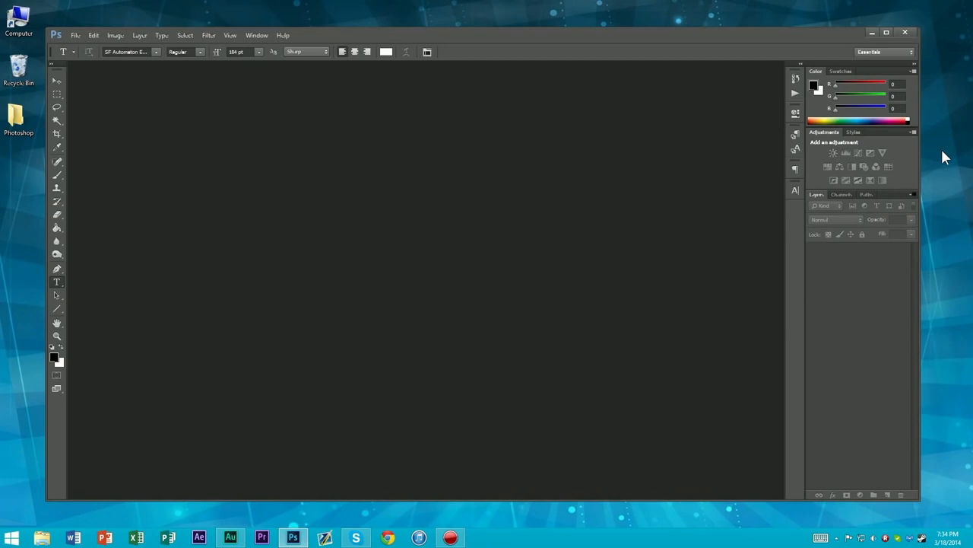
Start a new document and try a width and height of 1000 pixels
key(ctrl+n)
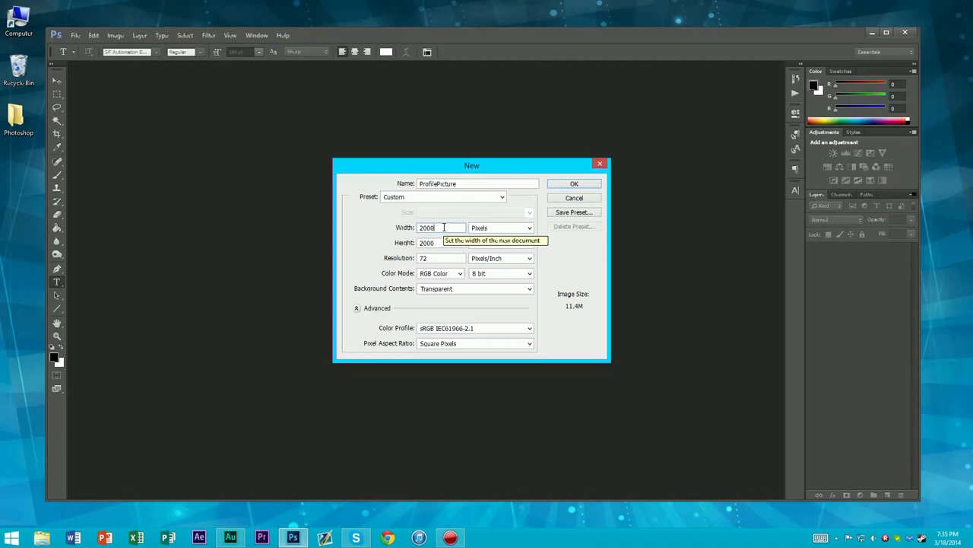
double_click(440, 228)
text(1000)
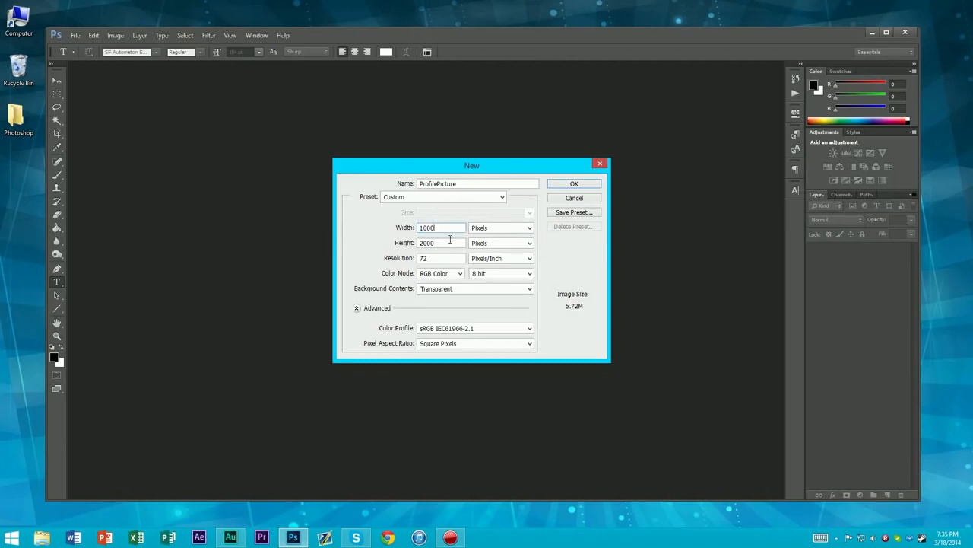
double_click(444, 243)
text(1000)
Set the new document's width and height to 2000 pixels, and dismiss the settings without creating it
double_click(448, 228)
click(424, 227)
key(BackSpace)
text(2)
key(Tab)
text(2000)
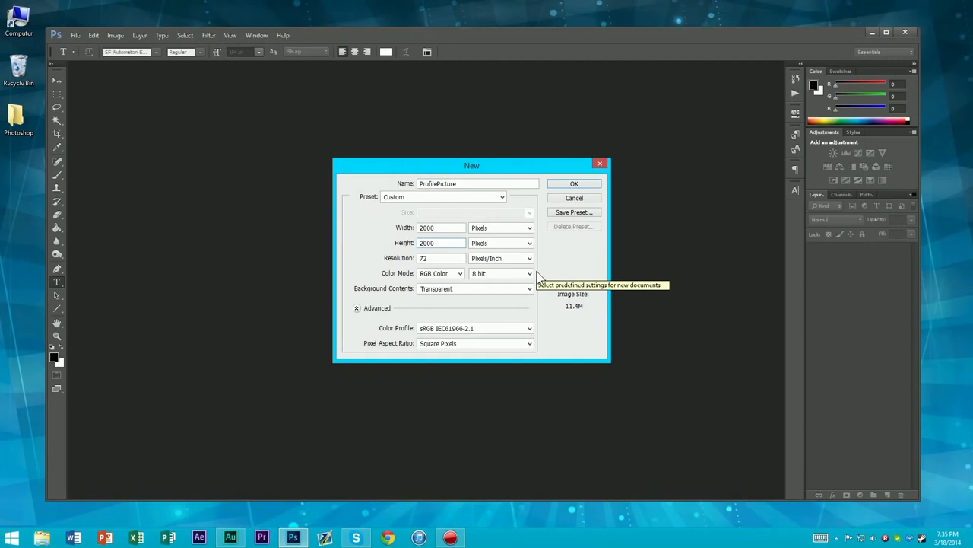
double_click(453, 240)
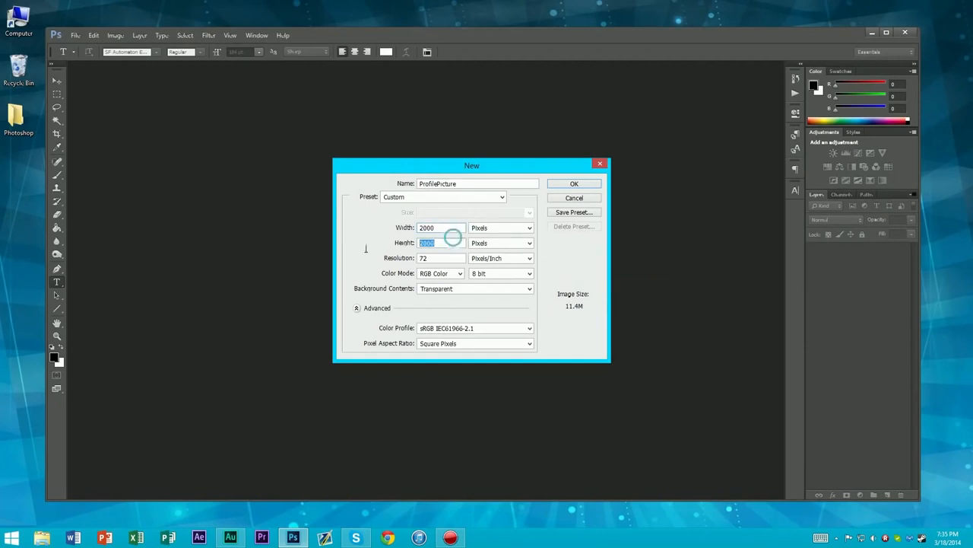
double_click(433, 227)
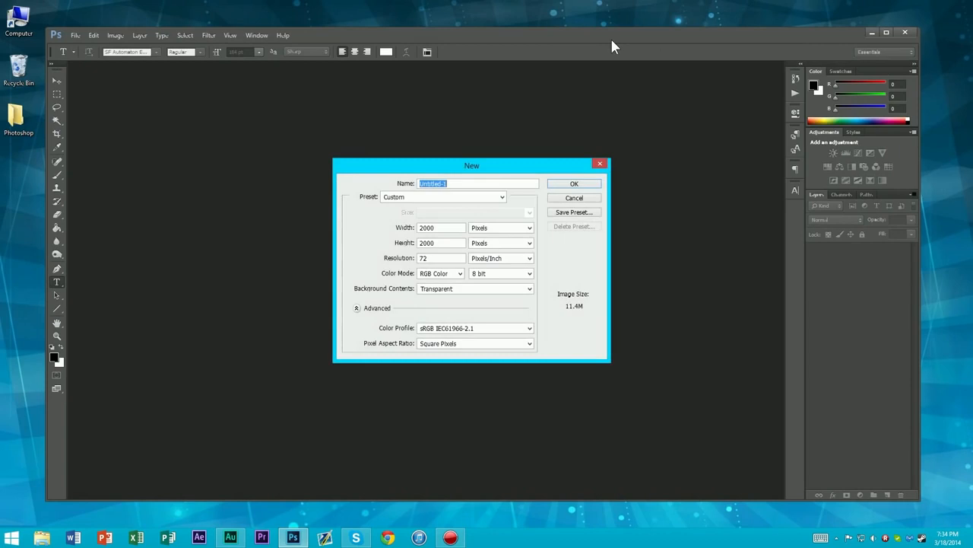
click(599, 165)
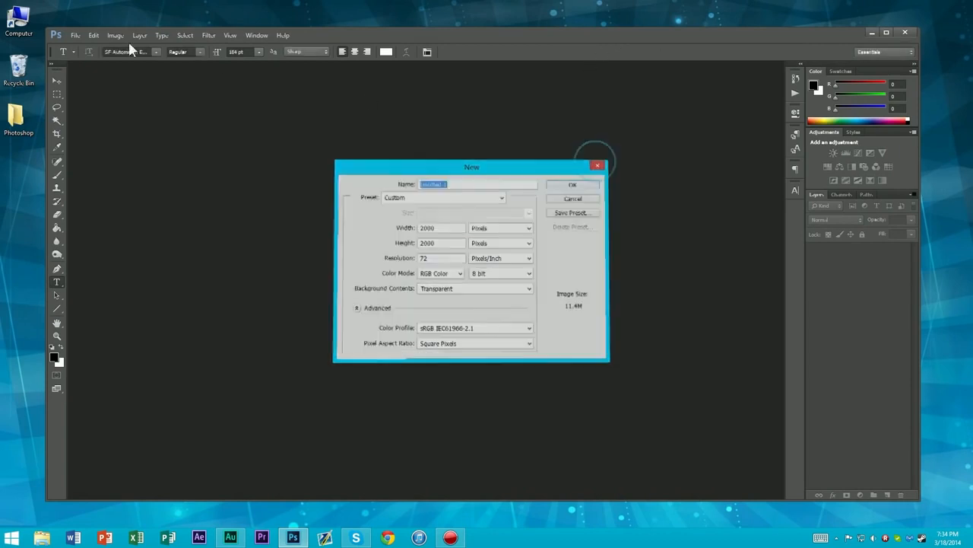
Start a new document and enter ProfilePicture as its name
click(76, 35)
click(80, 47)
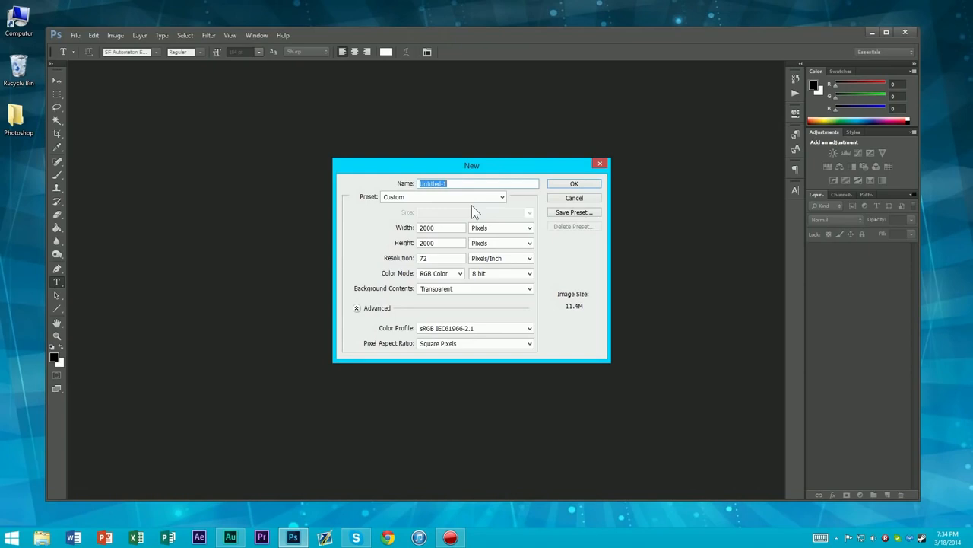
text(ProfilePicture)
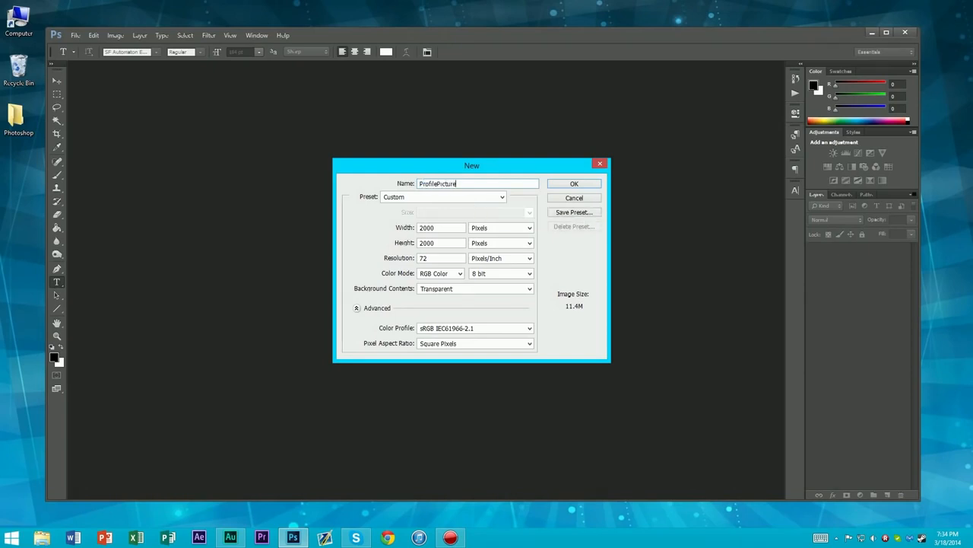